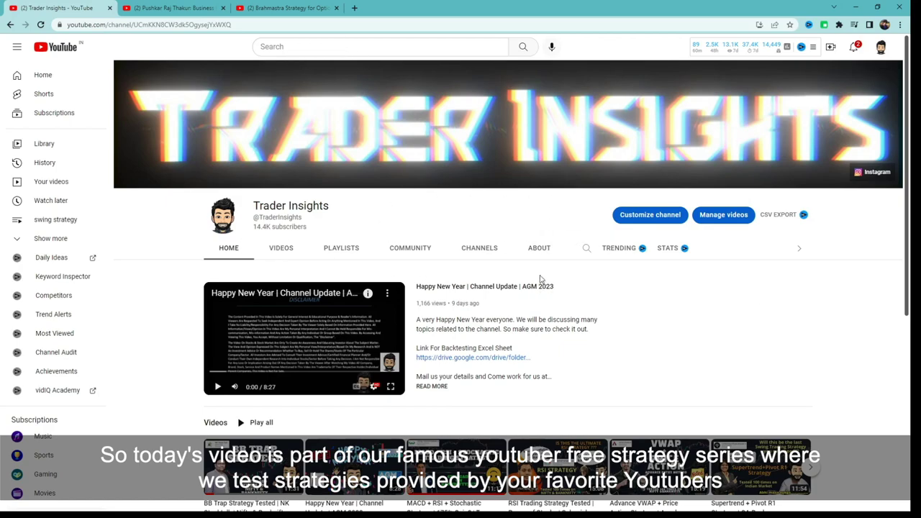
- Browse the Videos and Trading Gurus Free Strategy Tested rows on the Trader Insights channel page
scroll(504, 307, down, 2)
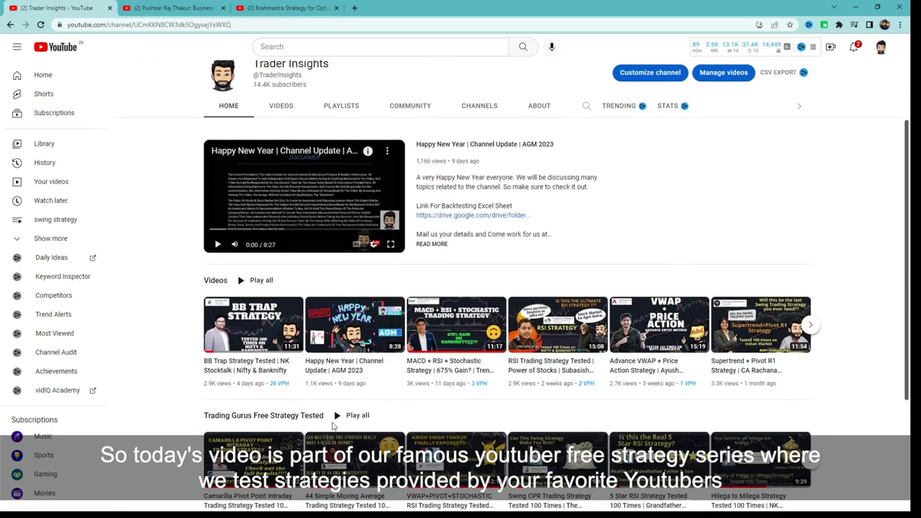
click(809, 324)
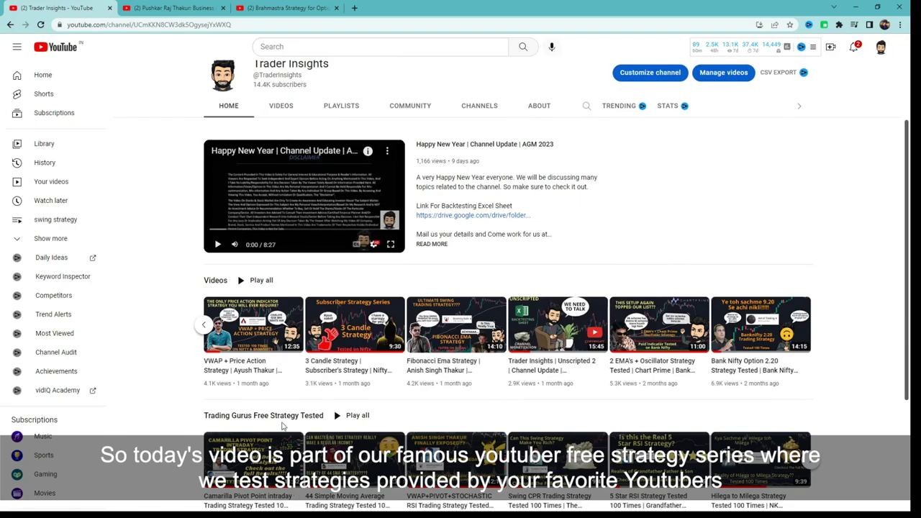
scroll(227, 435, down, 1)
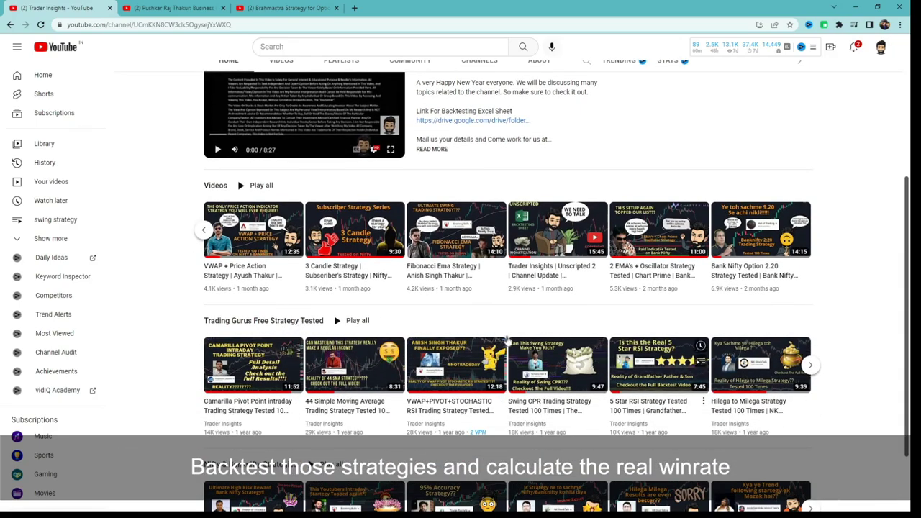
click(810, 364)
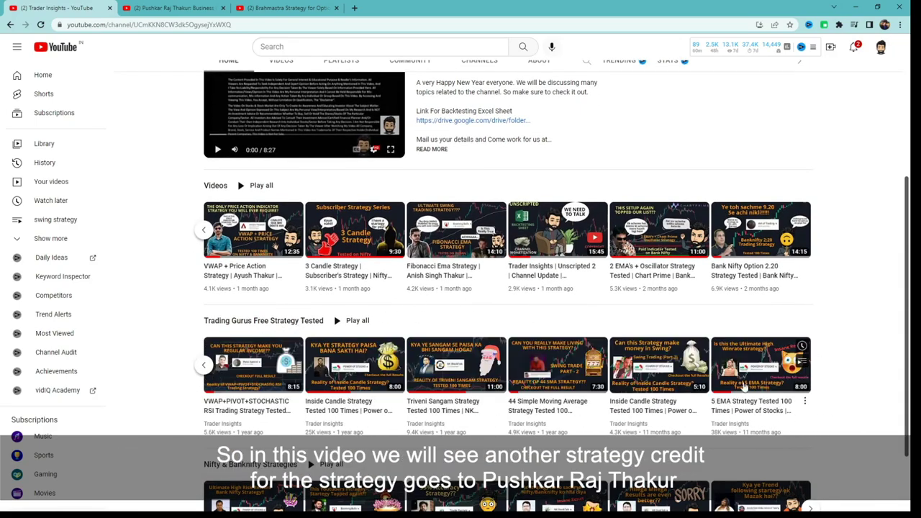
scroll(421, 410, up, 3)
scroll(484, 283, down, 1)
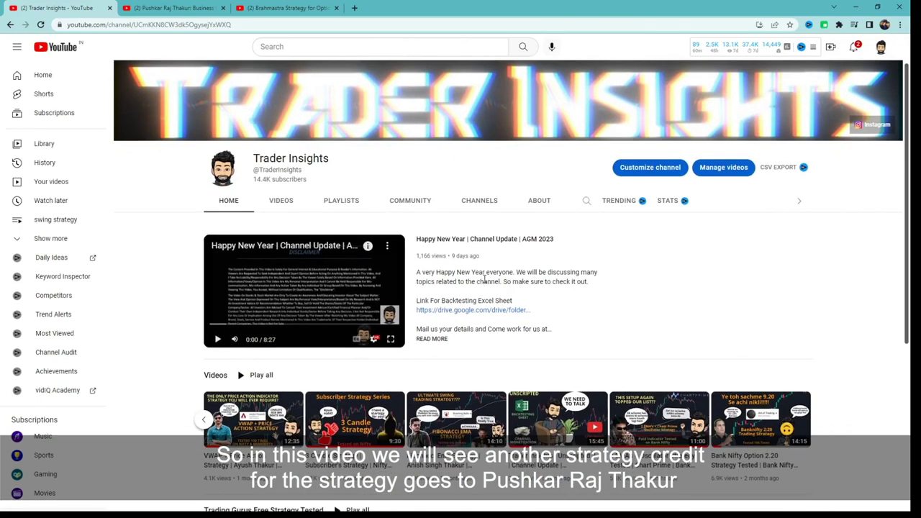
- Read the About description on the Pushkar Raj Thakur channel and return to its home page
click(173, 8)
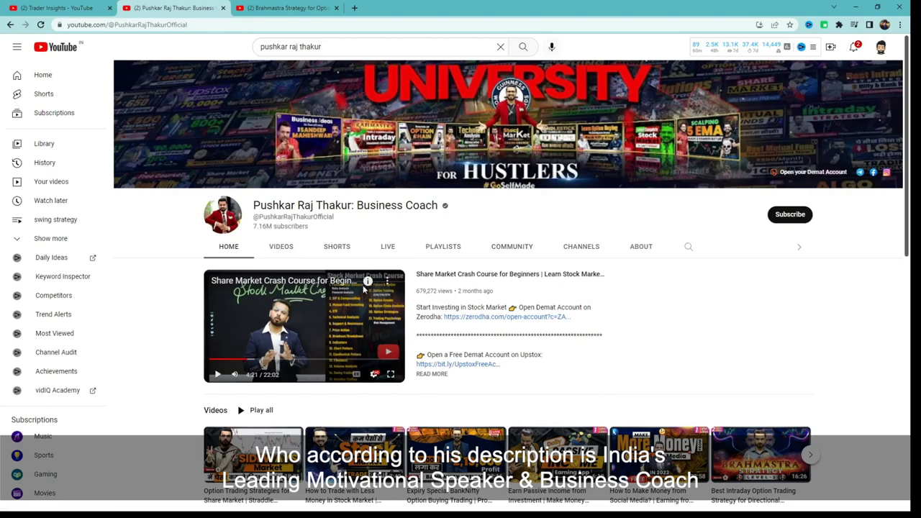
click(638, 245)
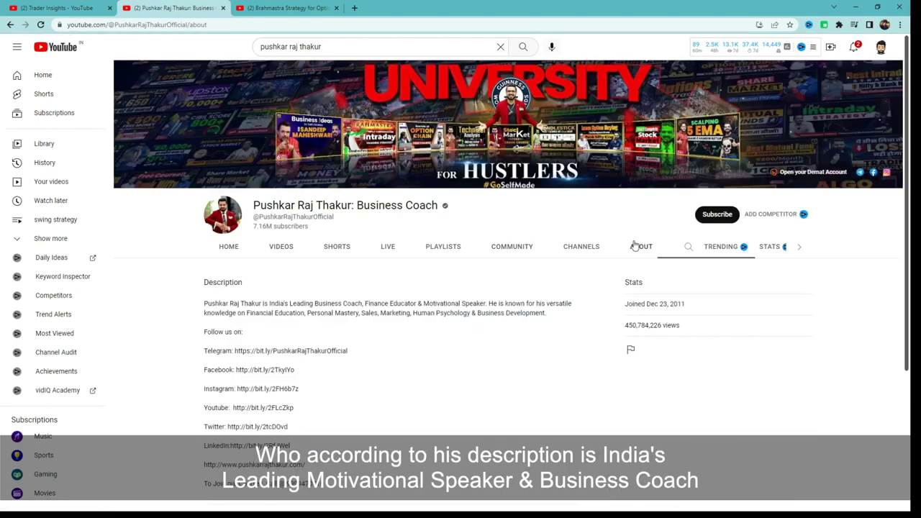
drag(206, 303, 542, 325)
click(335, 280)
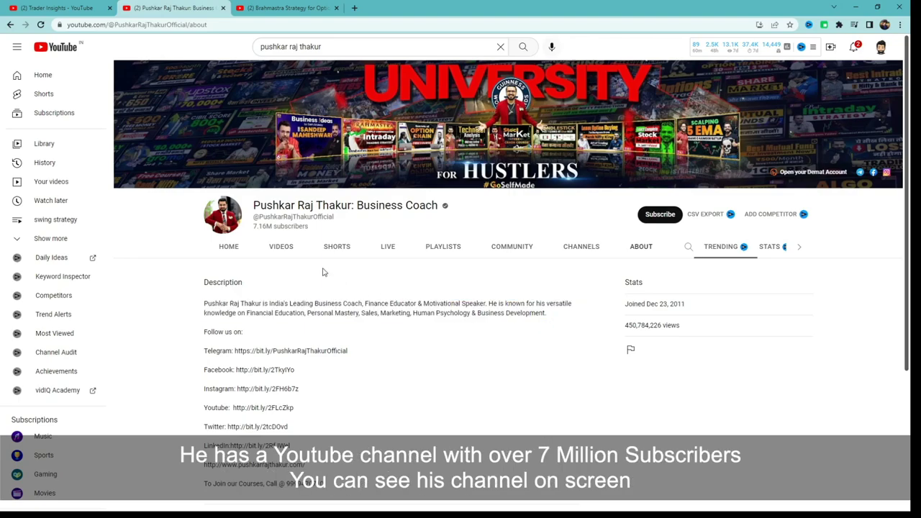
click(228, 246)
click(350, 334)
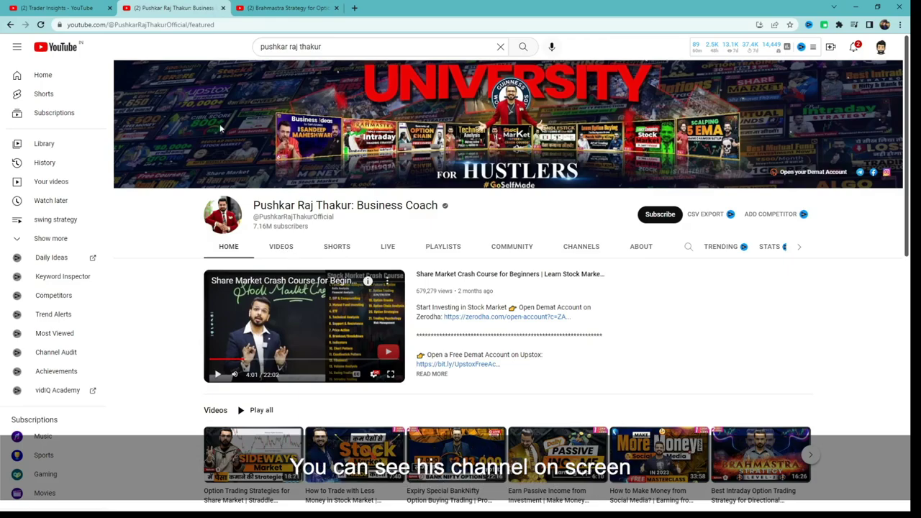
- Browse the Trader Insights video list and bring up the Brahmastra Strategy for Option Trading video
click(61, 7)
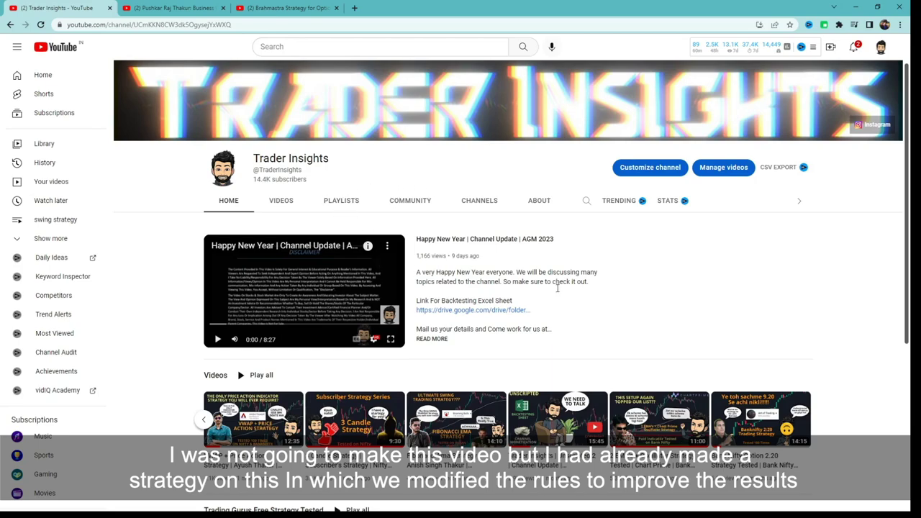
click(290, 200)
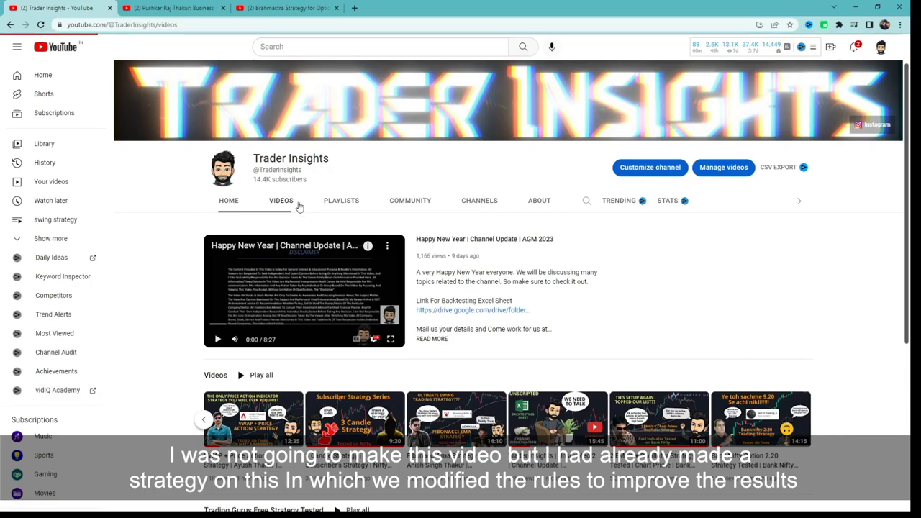
scroll(509, 315, down, 2)
scroll(509, 314, down, 3)
scroll(680, 346, down, 2)
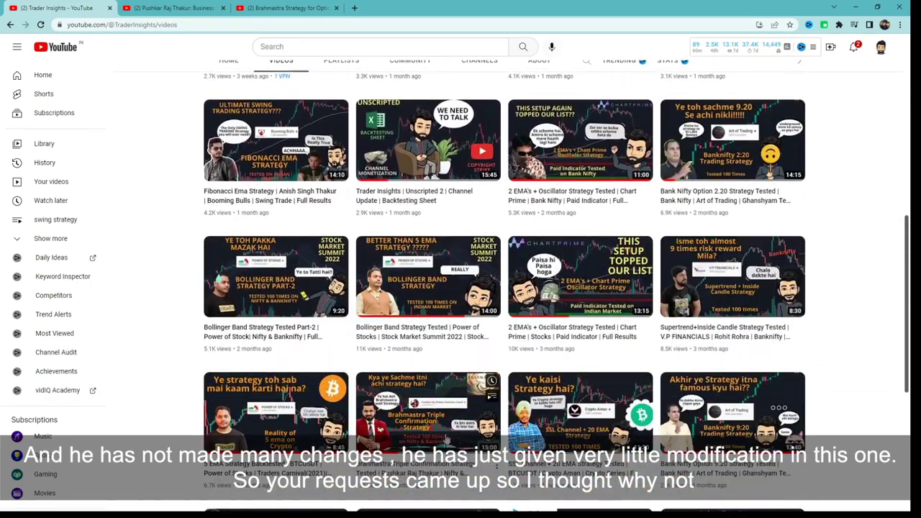
click(265, 7)
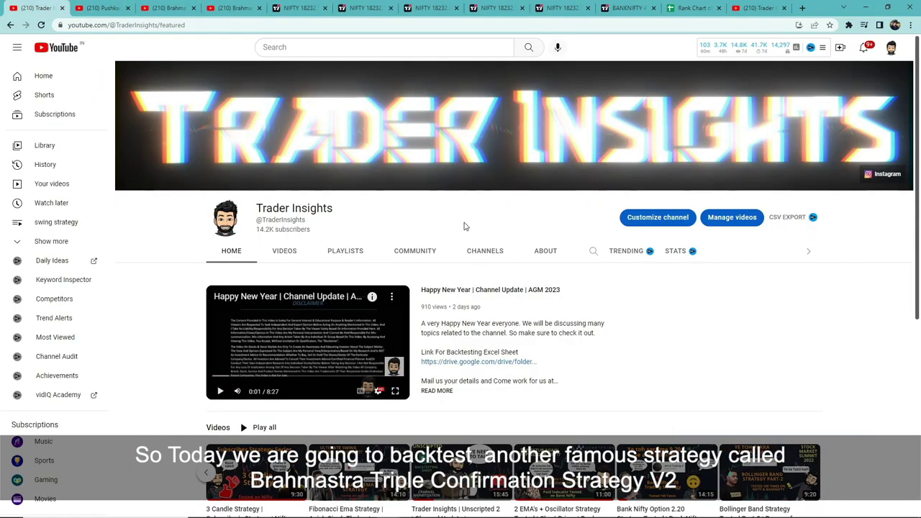
click(160, 5)
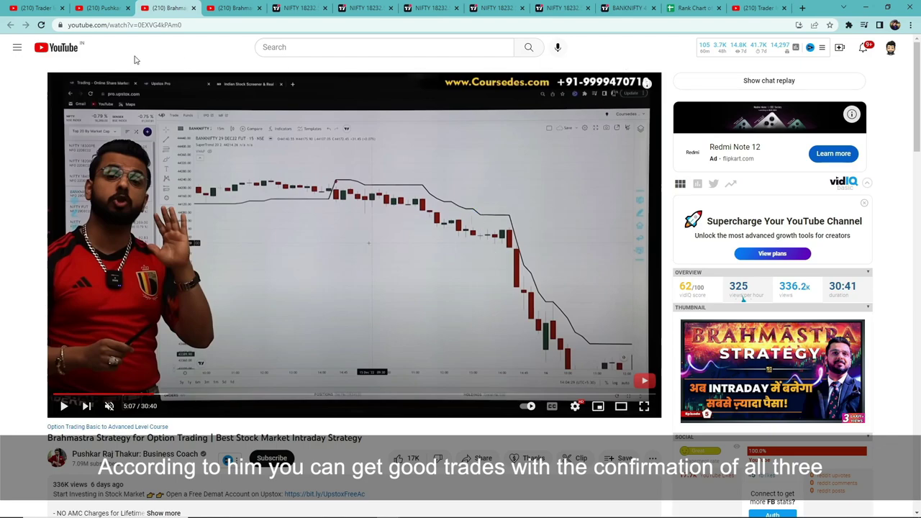
- Switch to TradingView and display the NSE NIFTY 50 index chart with a 5-minute interval
click(281, 7)
drag(623, 287, 771, 301)
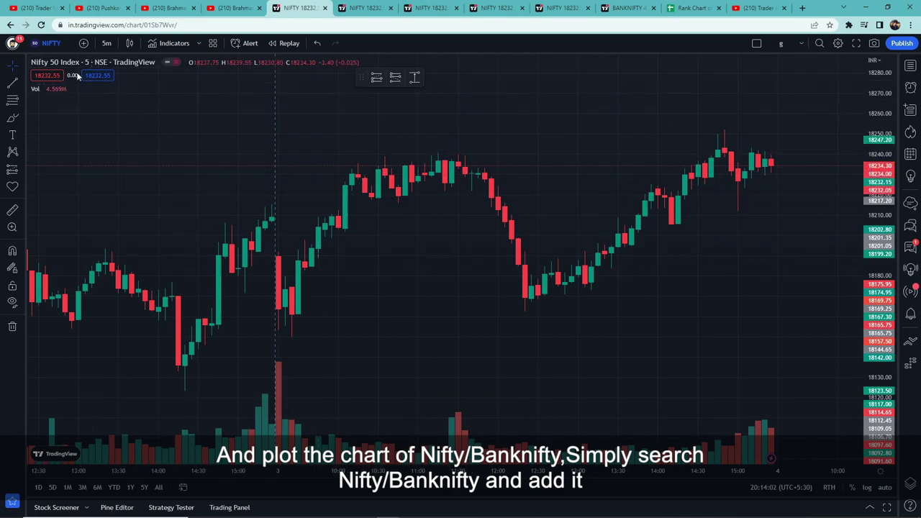
click(44, 43)
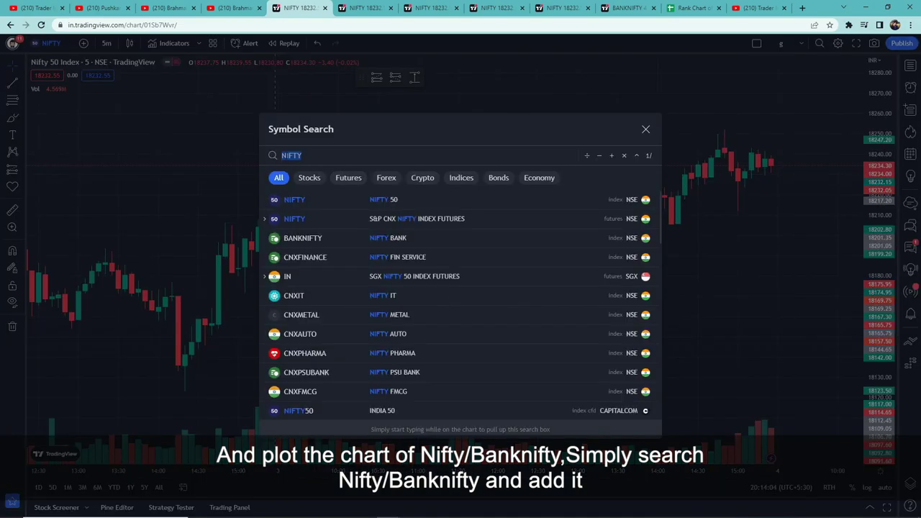
click(344, 201)
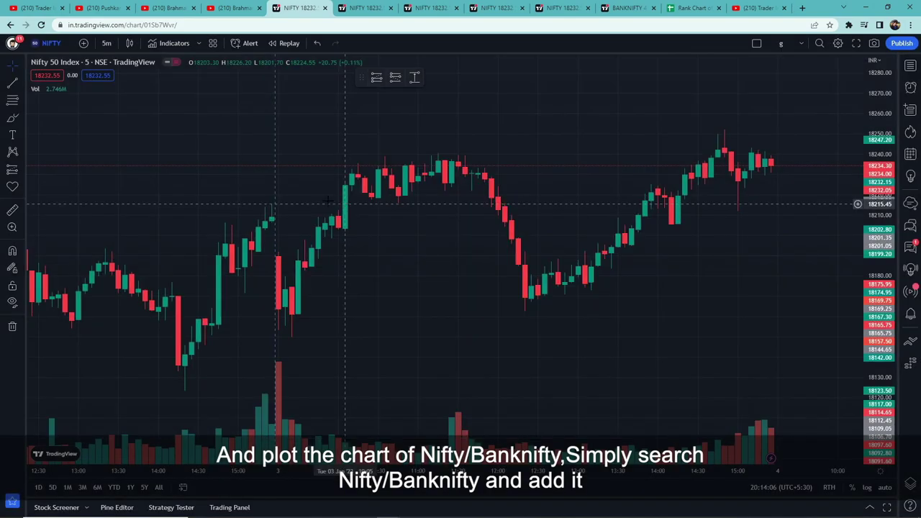
click(109, 44)
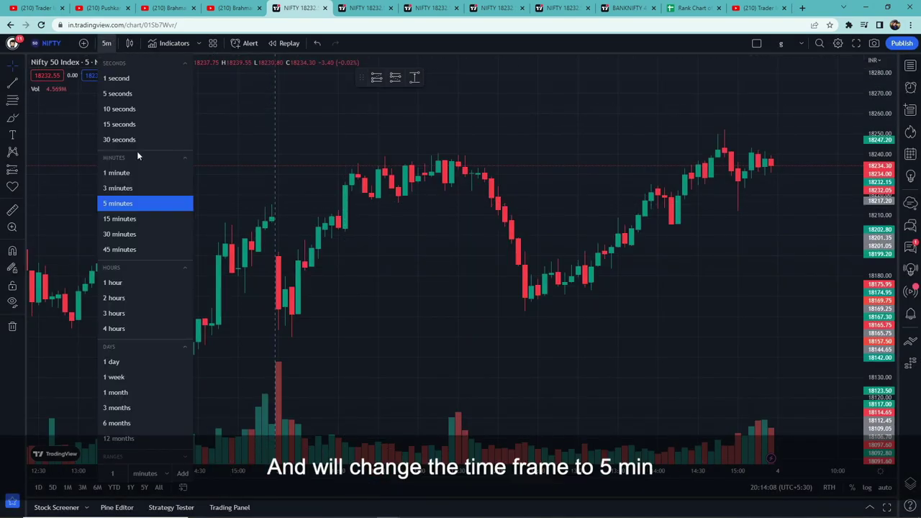
click(130, 204)
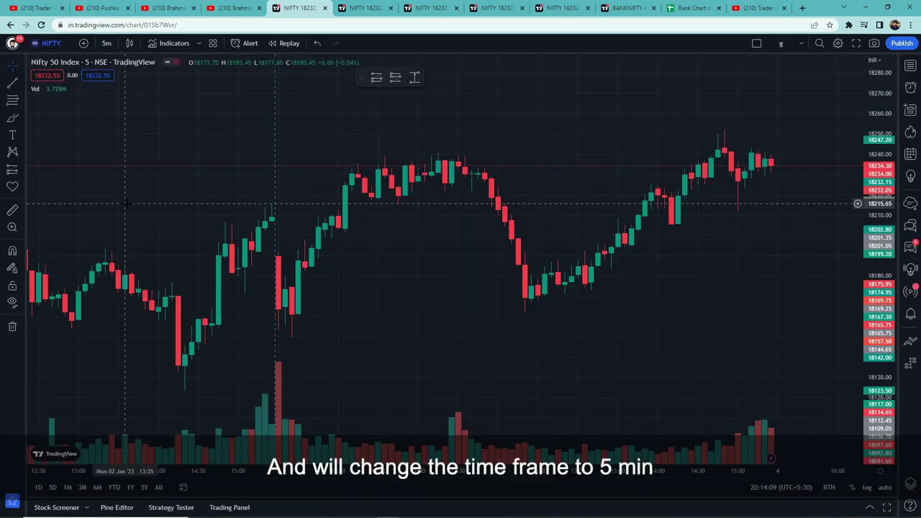
- Add the built-in Supertrend indicator to the NIFTY chart
click(169, 47)
text(su)
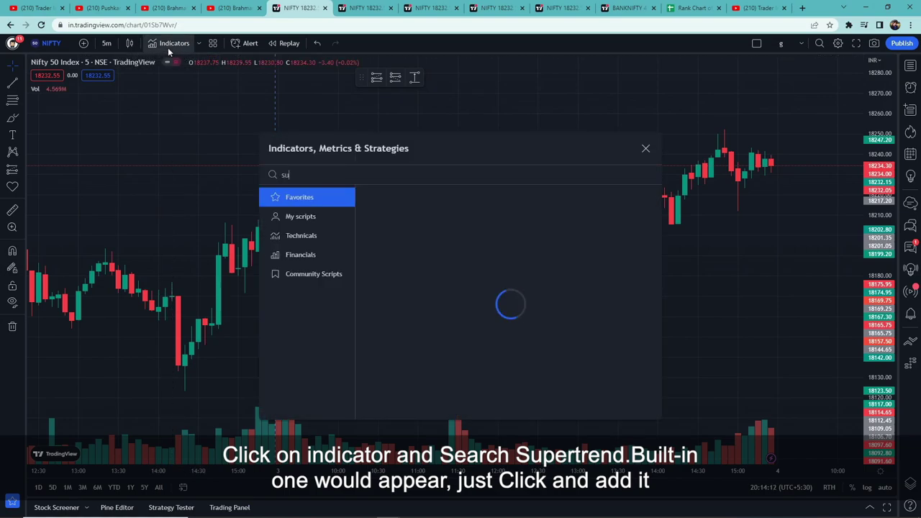
text(per)
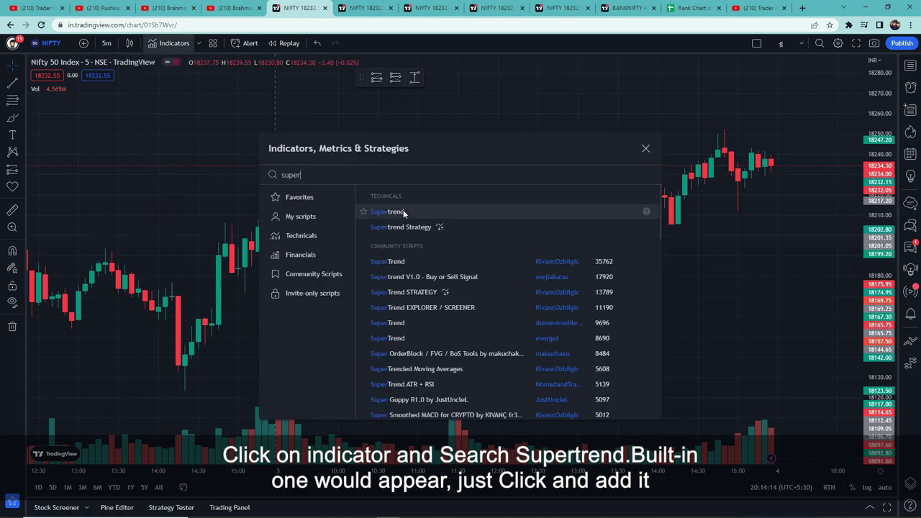
click(401, 213)
click(645, 148)
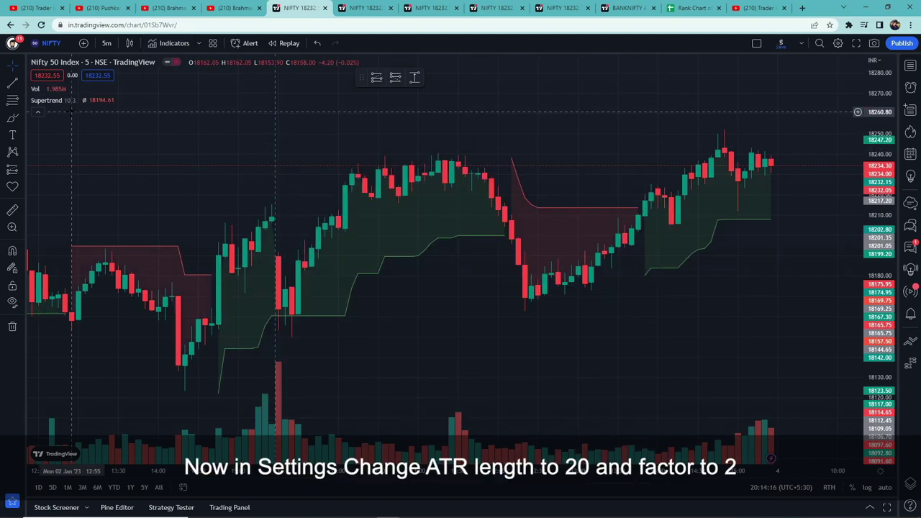
- Set the Supertrend indicator's ATR Length to 20 and Factor to 2
click(98, 100)
click(394, 169)
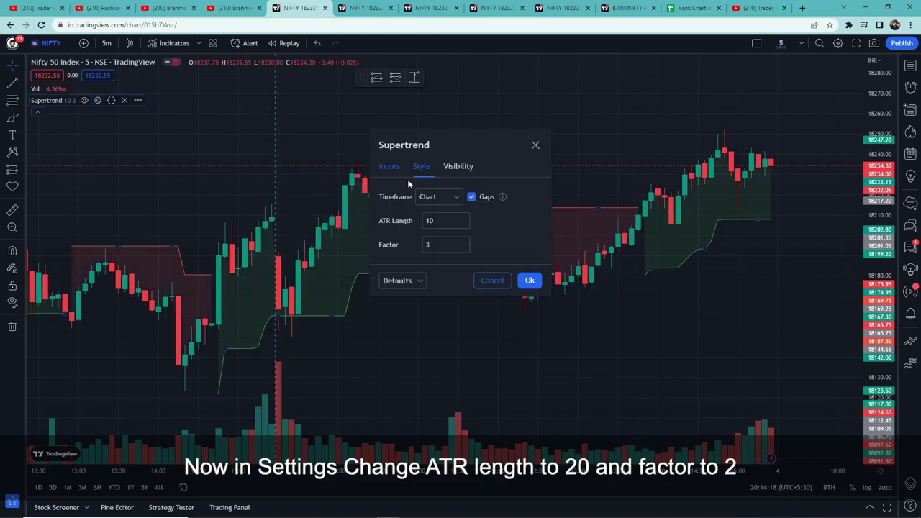
click(387, 219)
text(20)
double_click(422, 246)
text(2)
click(528, 280)
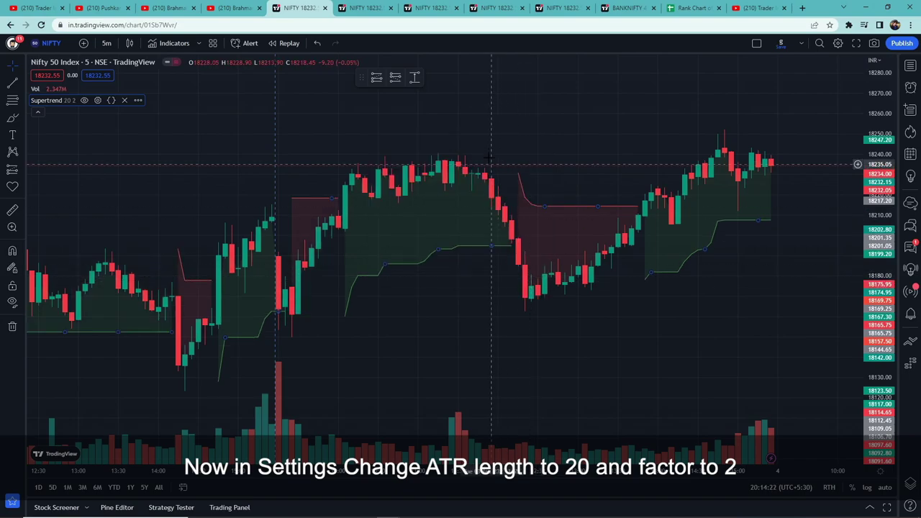
- Add the built-in Volume Weighted Average Price indicator to the chart
click(172, 43)
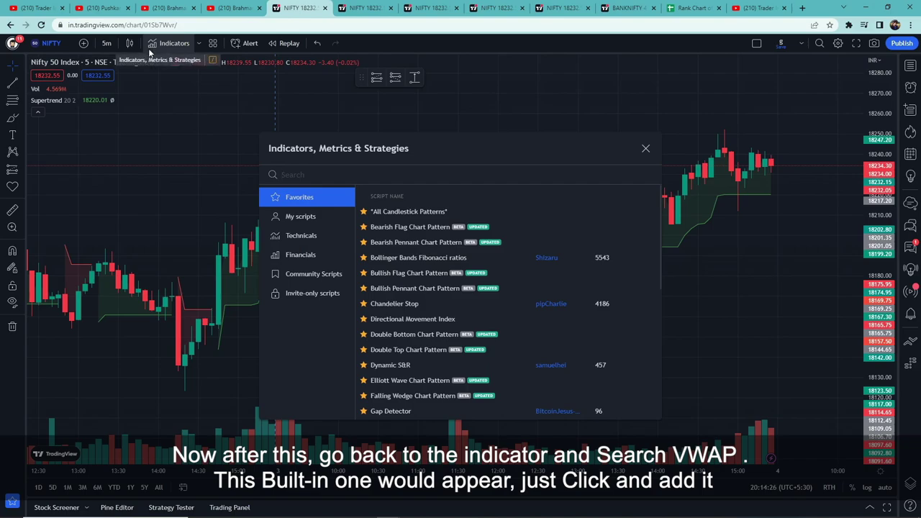
text(vwap)
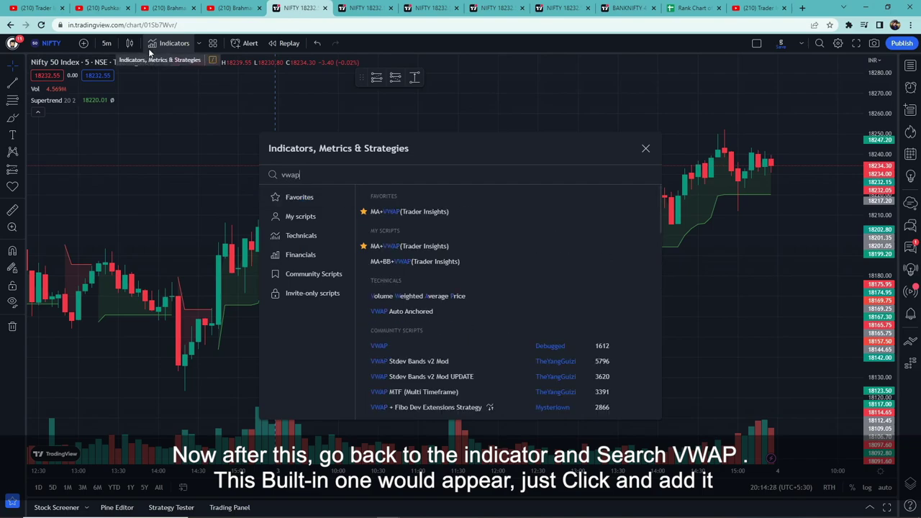
click(431, 296)
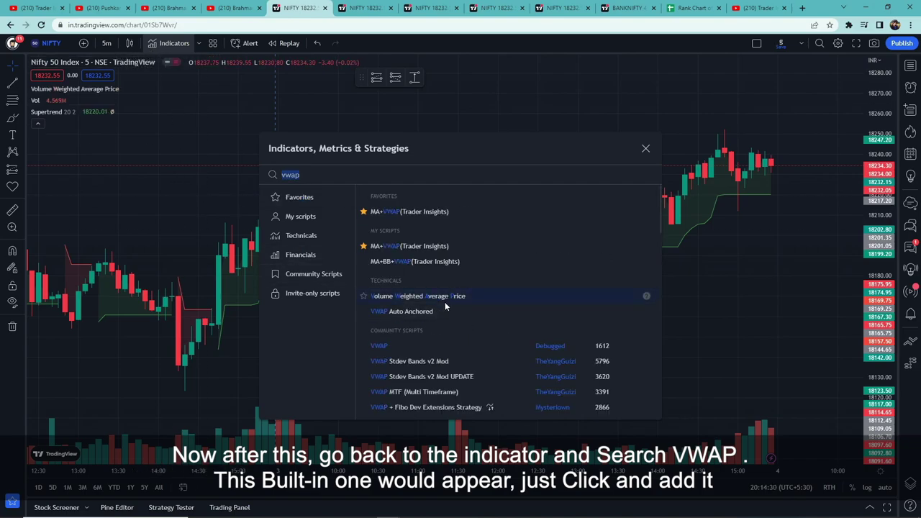
click(644, 148)
- Check the VWAP indicator's style options for the VWAP line, Upper Band #1, Lower Band #1 and Bands Fill #1
click(125, 112)
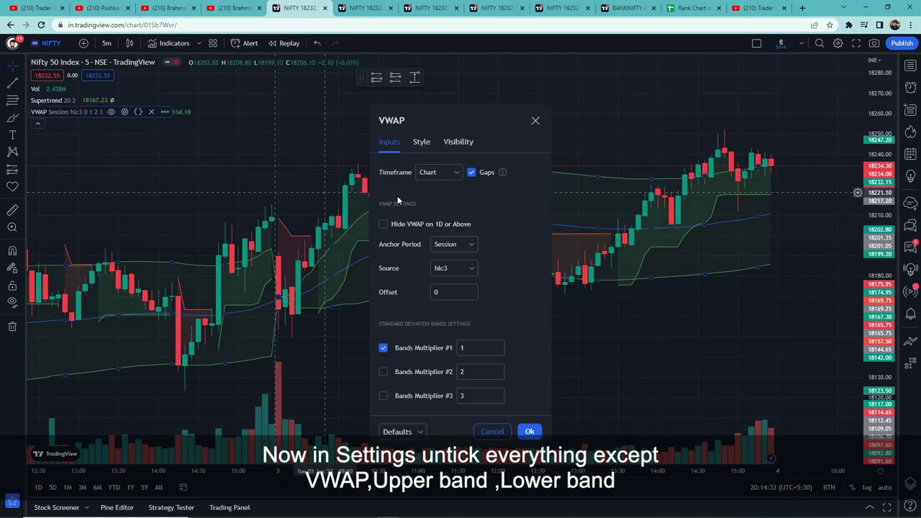
click(418, 143)
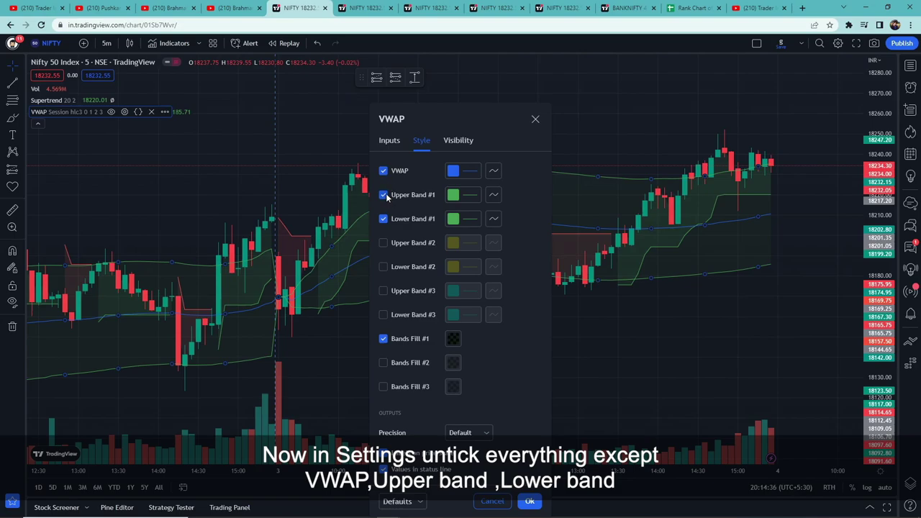
click(383, 338)
click(383, 339)
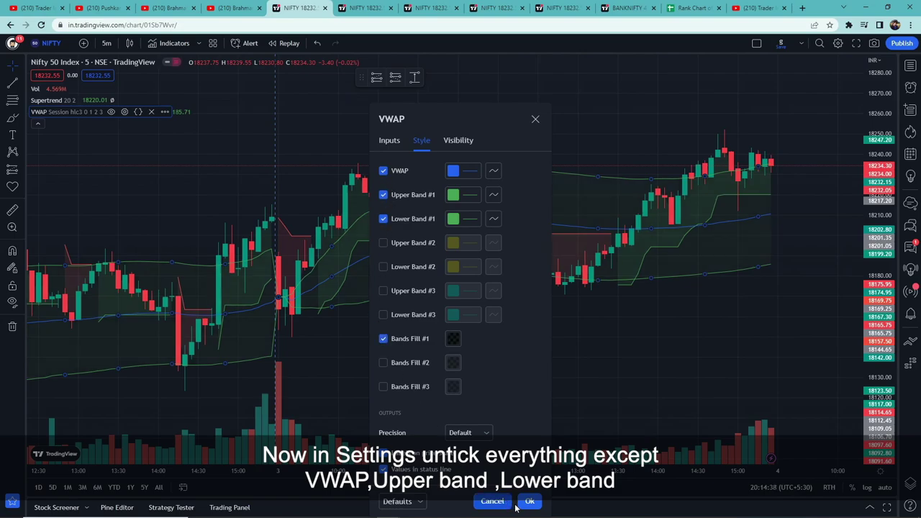
click(529, 501)
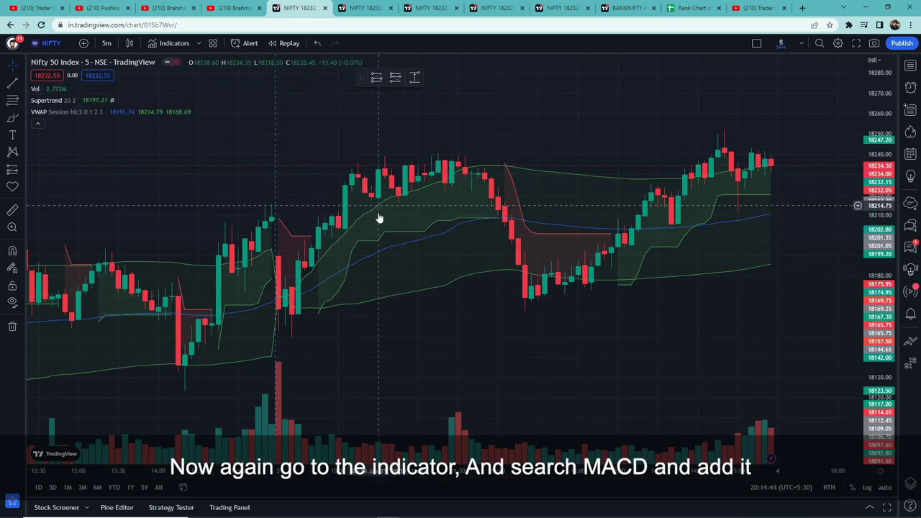
- Add the built-in Moving Average Convergence Divergence indicator to the chart
click(162, 44)
text(macd)
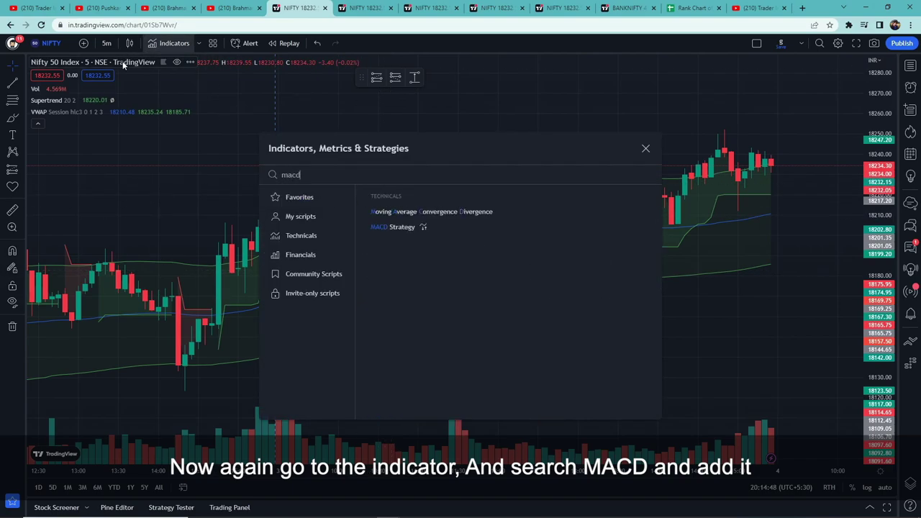
click(441, 213)
click(645, 148)
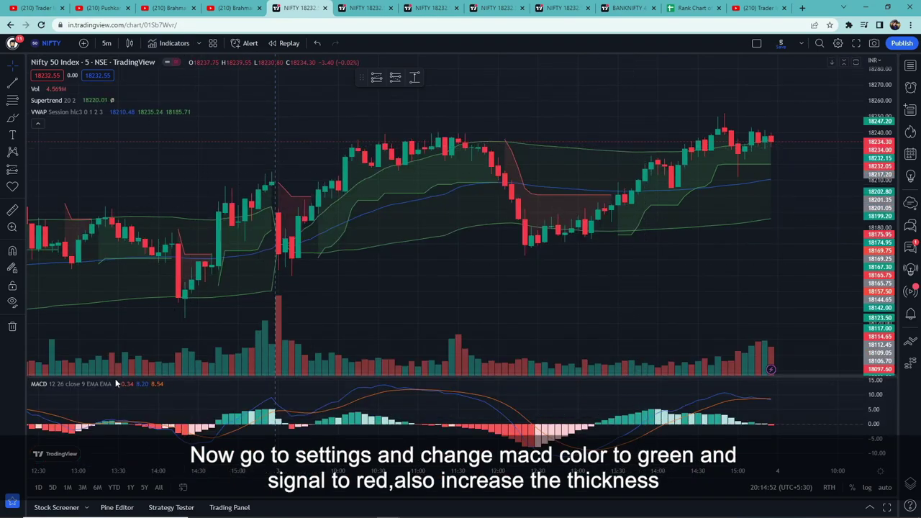
- Set the MACD indicator's MACD line to the second thickness and colour its Signal line red
click(132, 383)
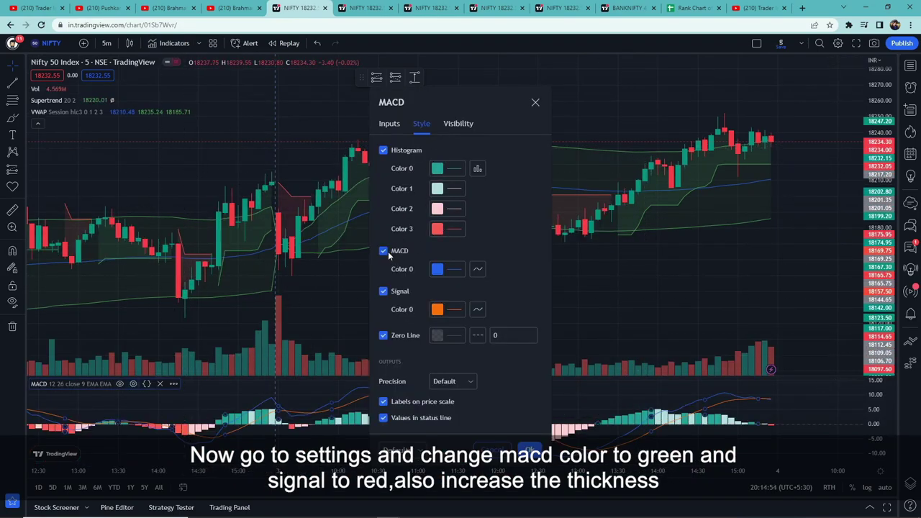
click(436, 271)
click(475, 444)
click(503, 232)
click(446, 311)
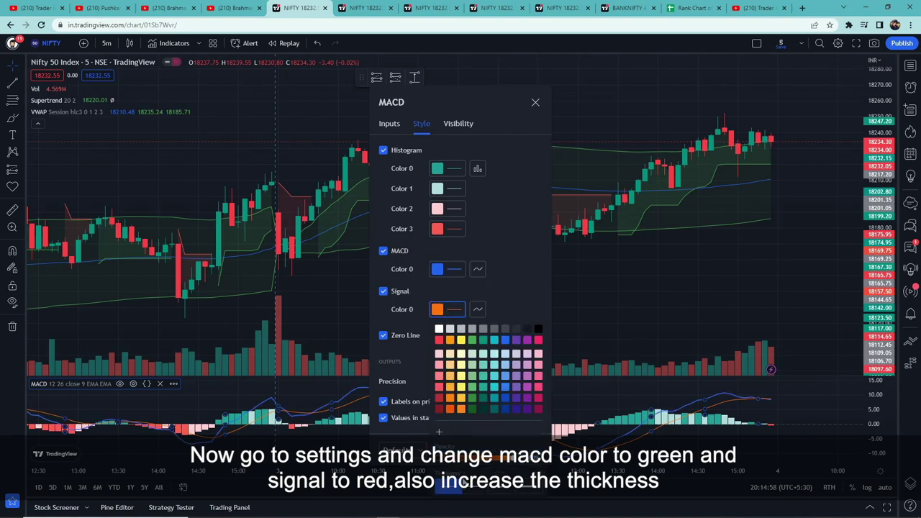
click(439, 339)
click(520, 285)
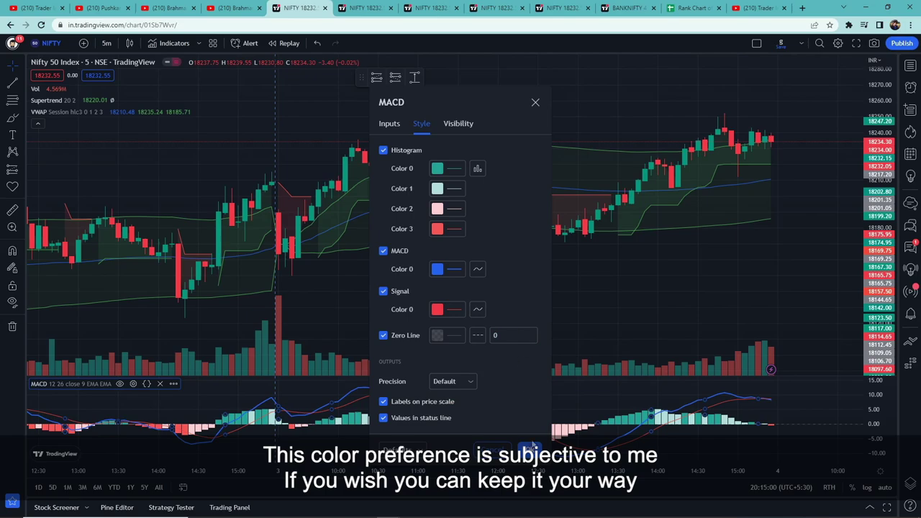
click(533, 447)
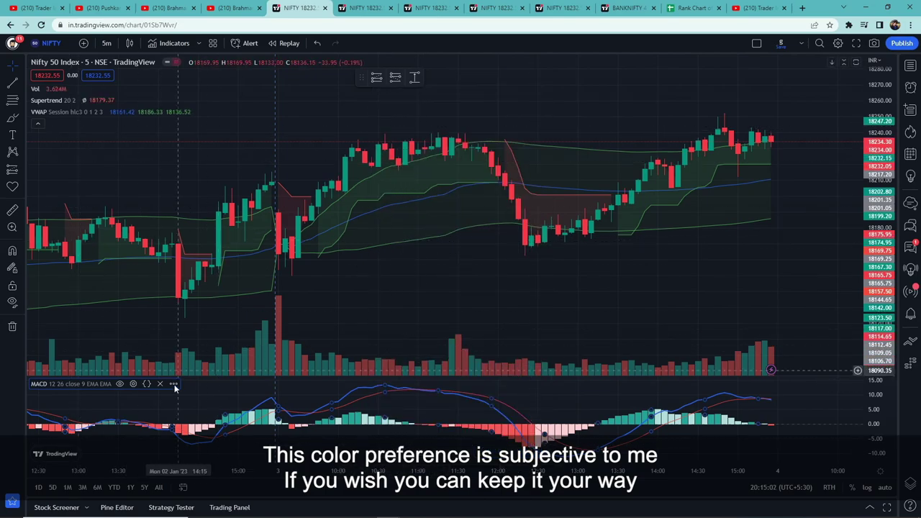
- Change the MACD line's colour to green in the MACD indicator's style
click(132, 383)
click(440, 269)
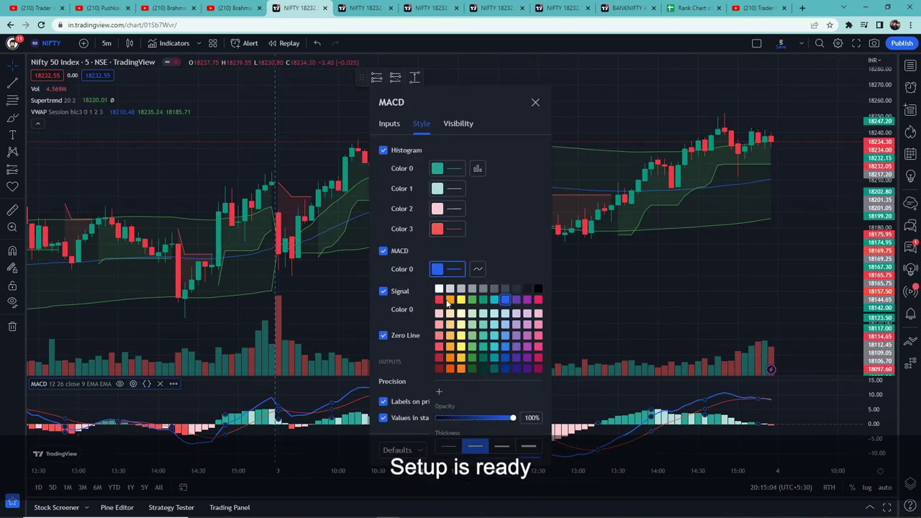
click(471, 299)
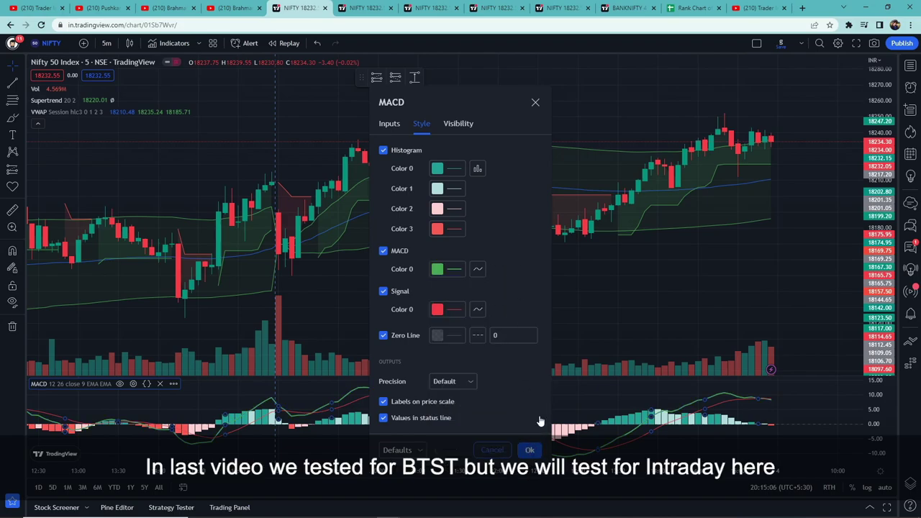
click(530, 449)
scroll(553, 308, up, 2)
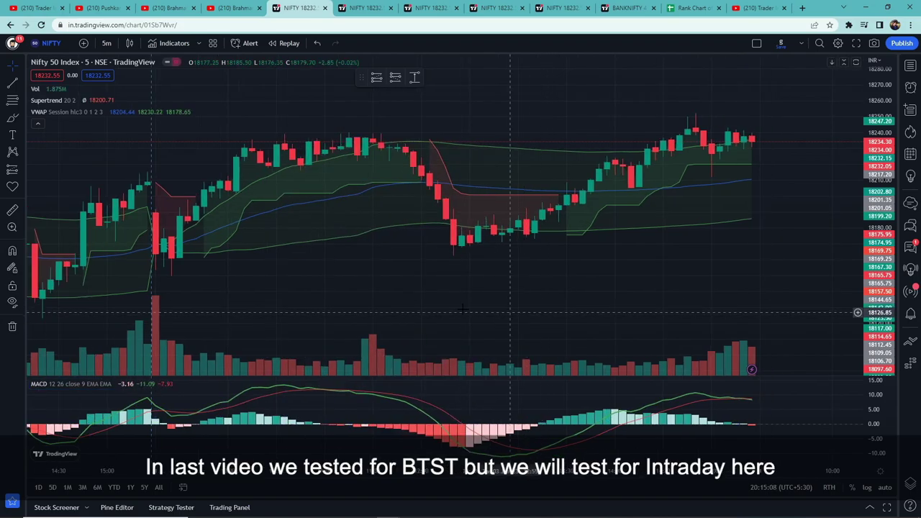
scroll(470, 242, down, 3)
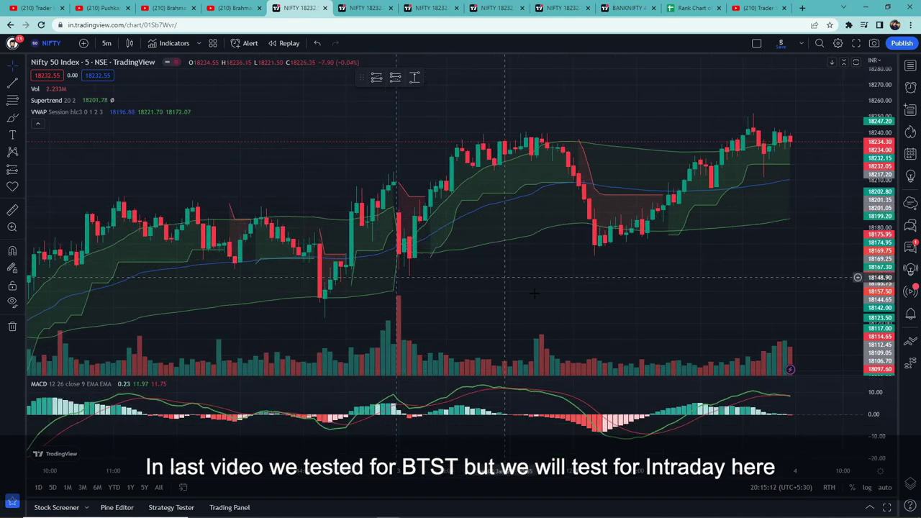
scroll(559, 265, up, 4)
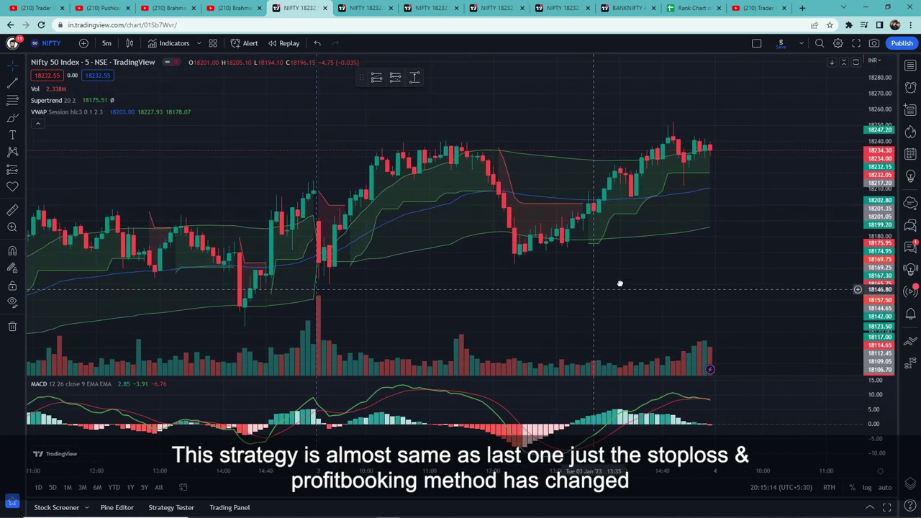
drag(613, 286, 628, 280)
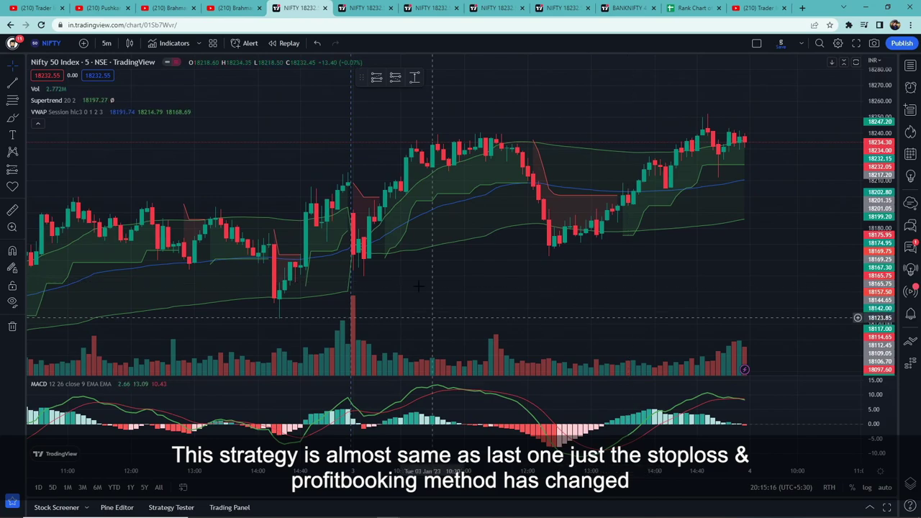
click(232, 8)
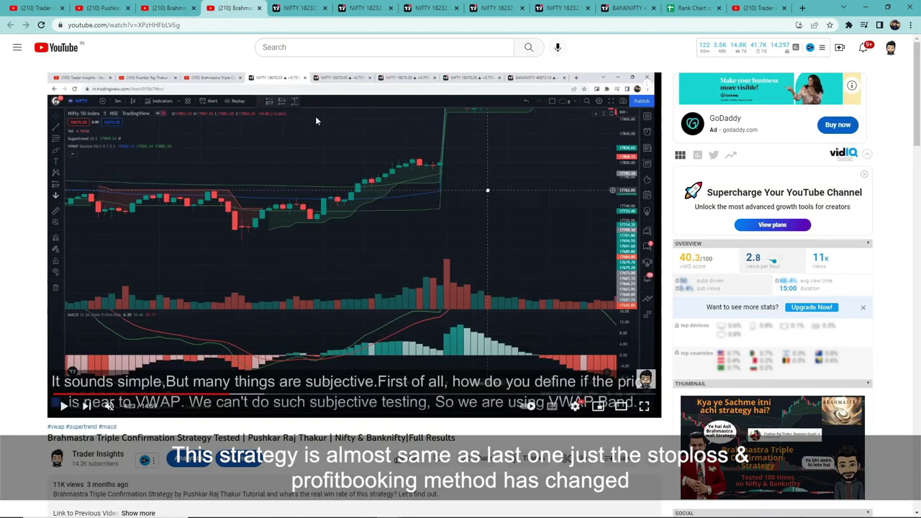
click(321, 7)
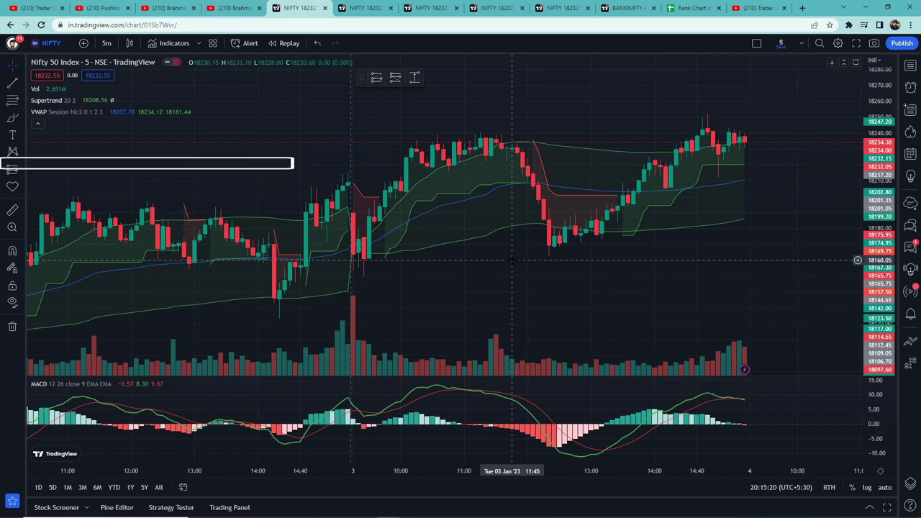
- On the 24 Nov 2022 chart, place a long position from the 09:30 candle with entry 18306.20, stop 18292.10 and target 18378.60
click(365, 6)
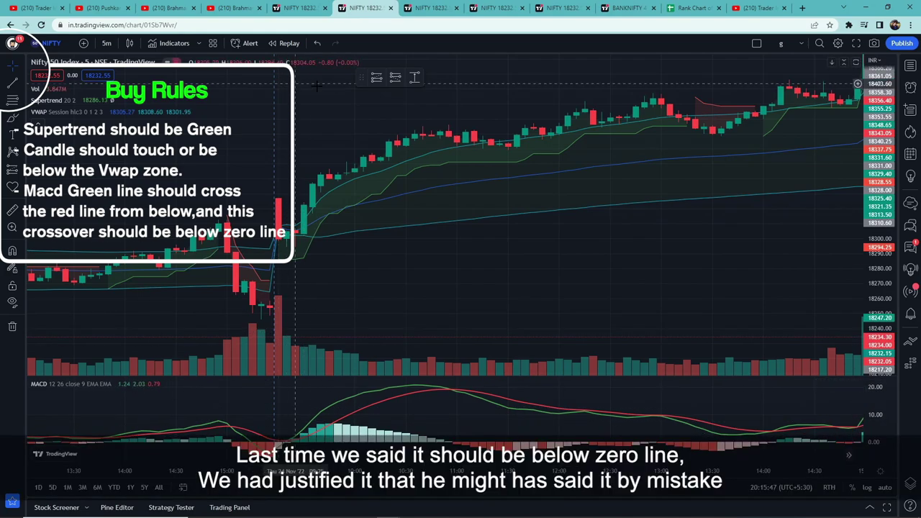
click(377, 78)
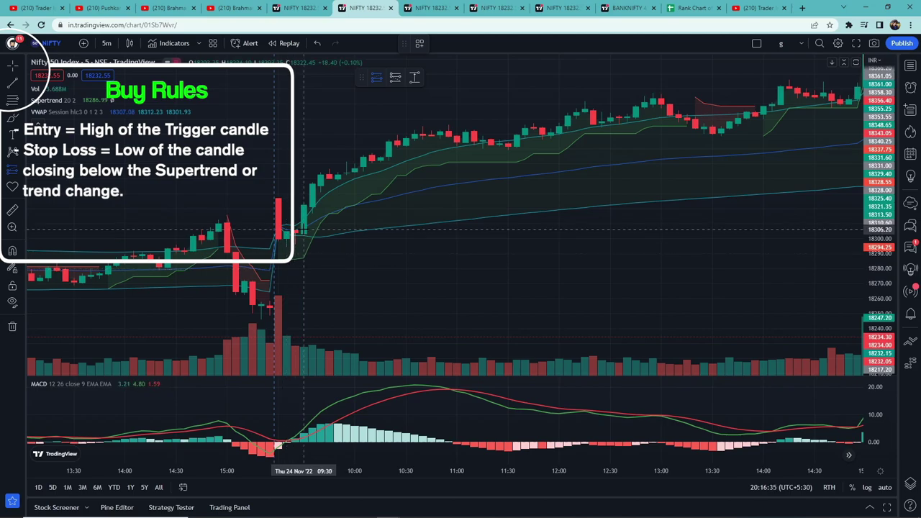
click(303, 230)
drag(303, 291, 309, 246)
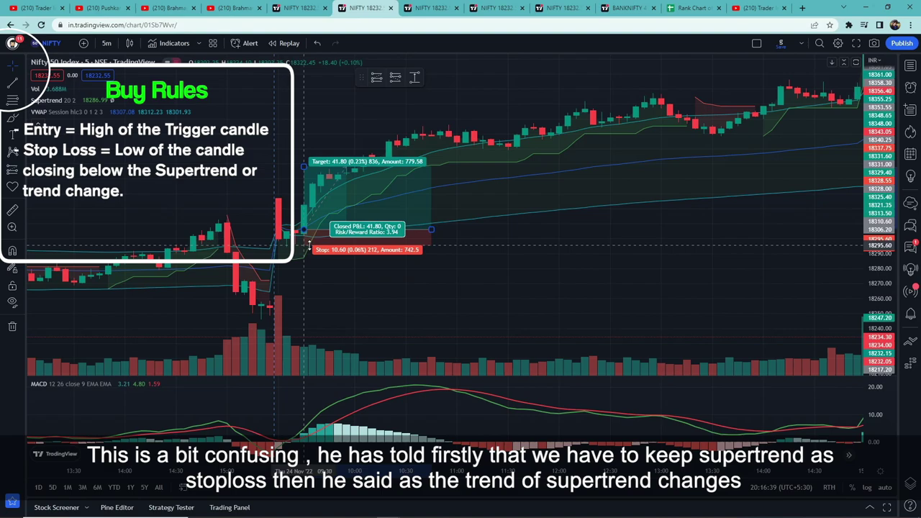
scroll(430, 284, right, 5)
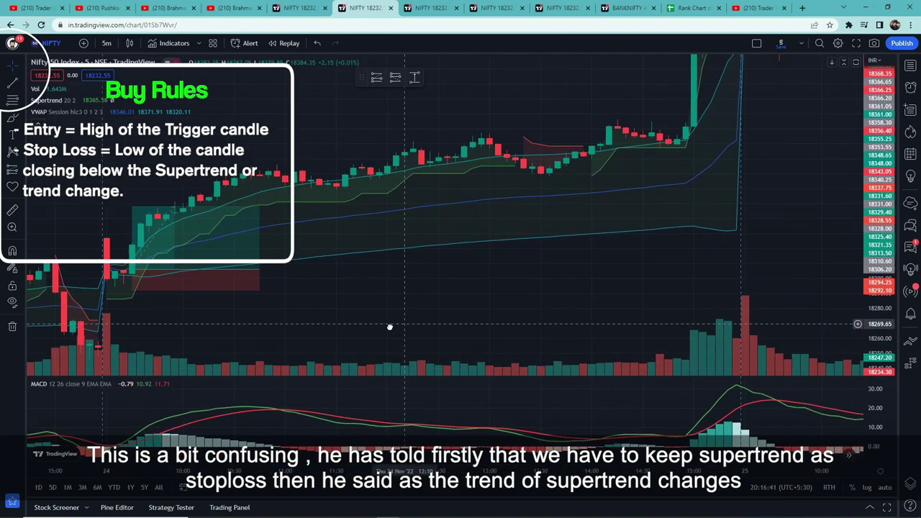
scroll(430, 284, left, 2)
drag(188, 210, 188, 156)
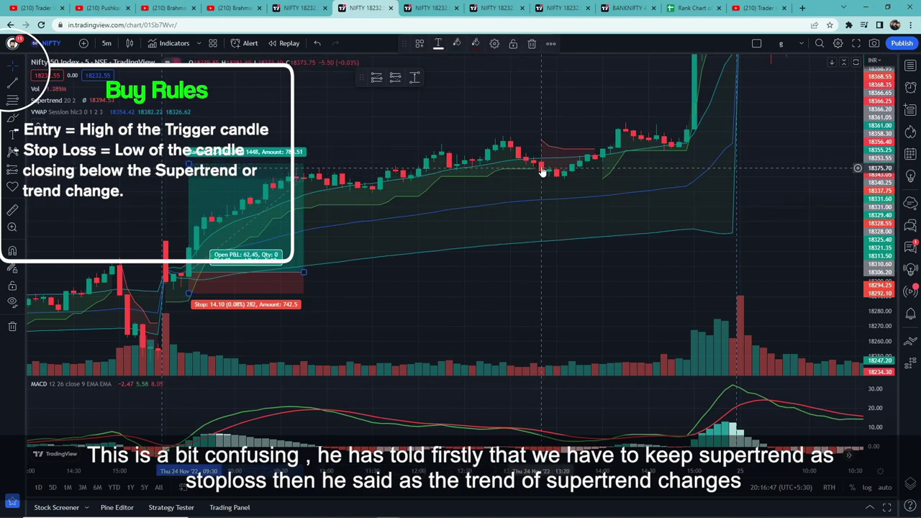
- Mark the exit level near the 13:15 candle with a temporary horizontal line at 18372.60, clearing the marker lines from the chart
drag(889, 233, 890, 268)
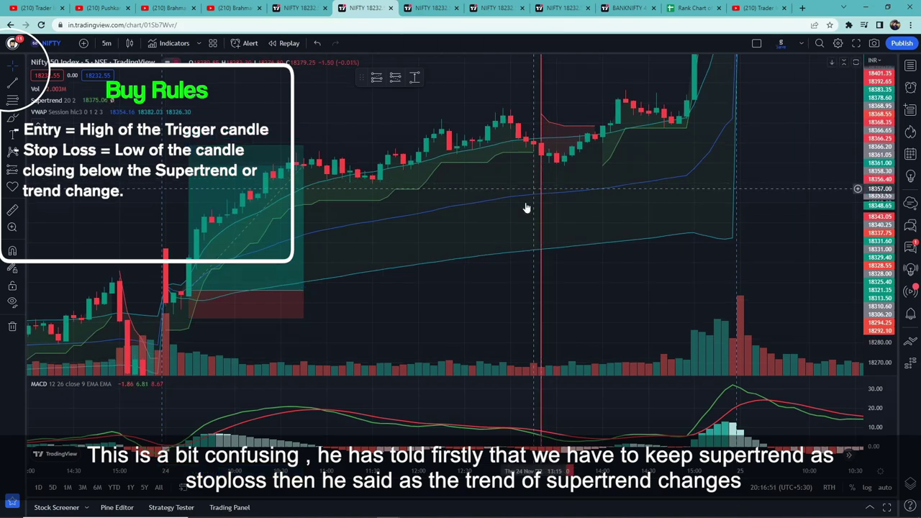
key(Delete)
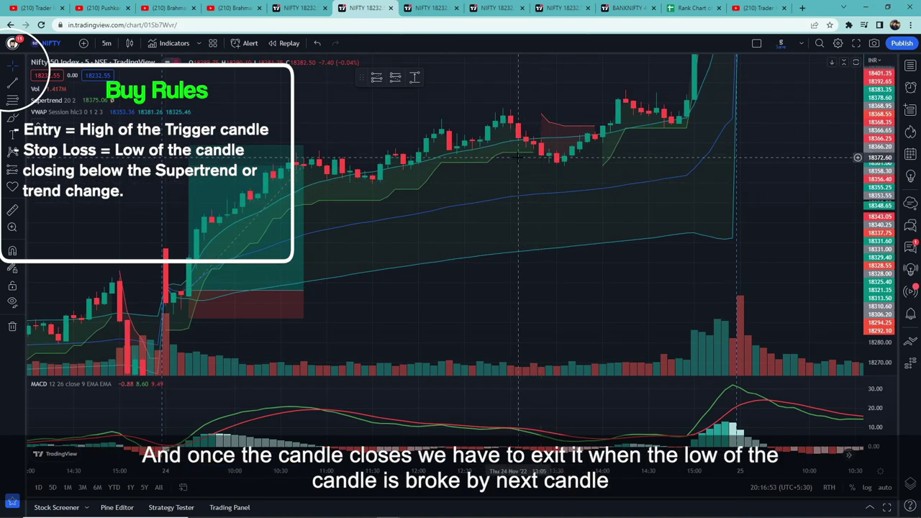
key(alt+h)
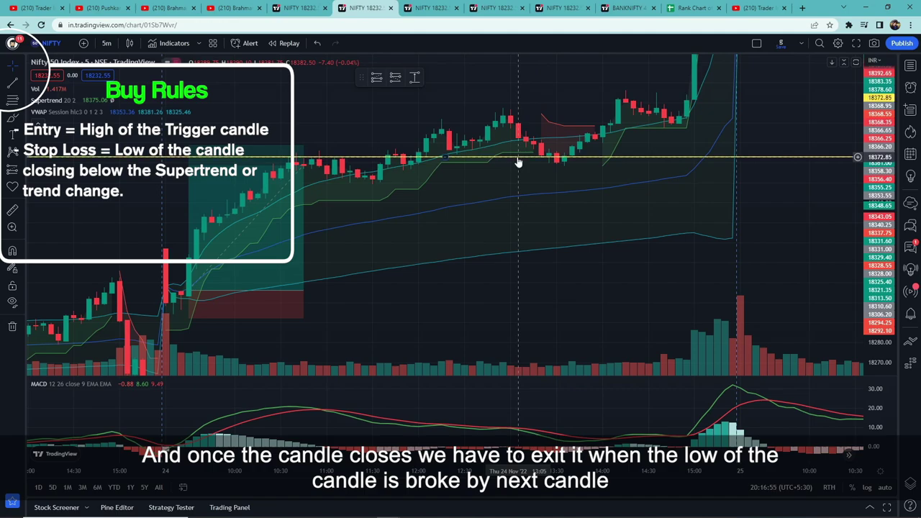
drag(589, 157, 542, 159)
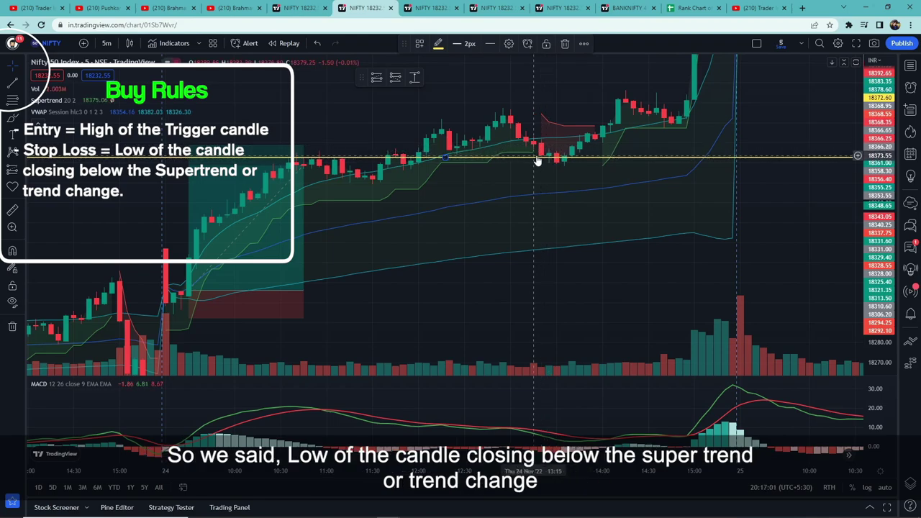
key(Delete)
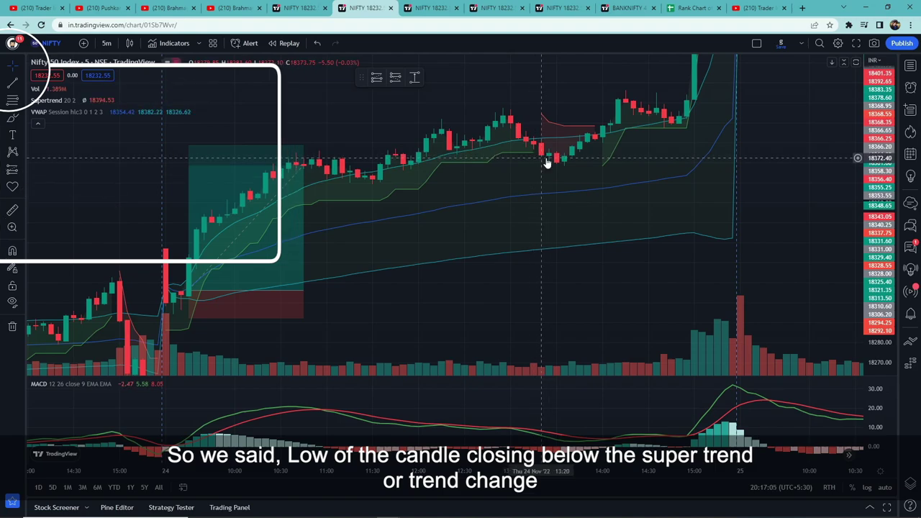
- Extend the 24 Nov long position to one candle past 13:20 and set its target to 18373.10
drag(304, 290, 541, 280)
mouse_move(324, 148)
mouse_down()
mouse_move(324, 253)
mouse_move(324, 165)
mouse_up()
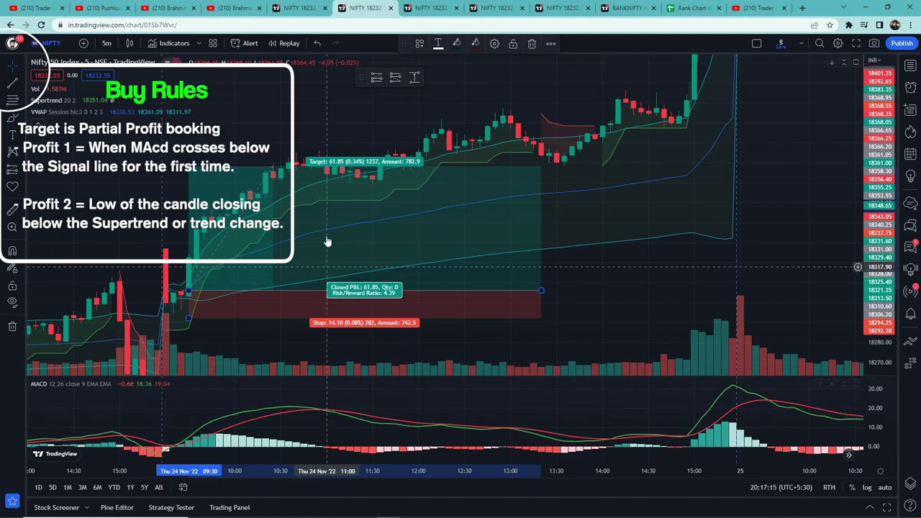
click(189, 167)
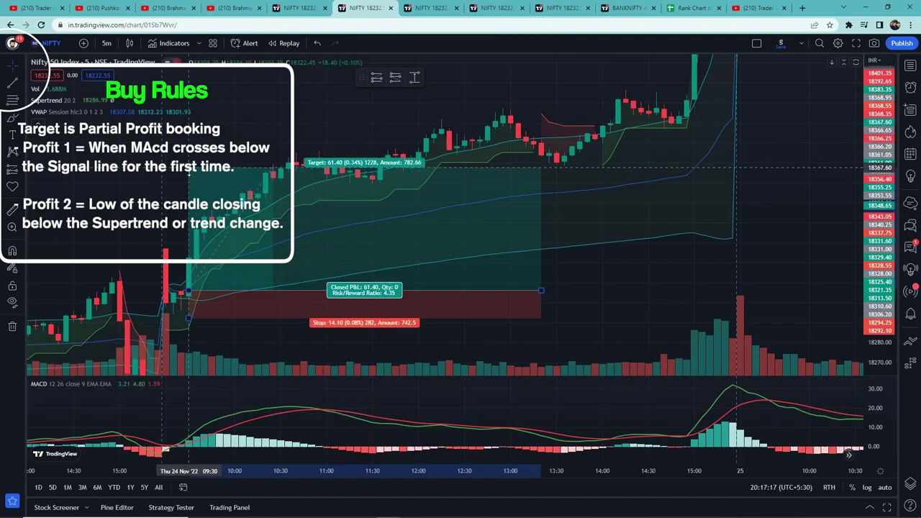
drag(188, 167, 189, 176)
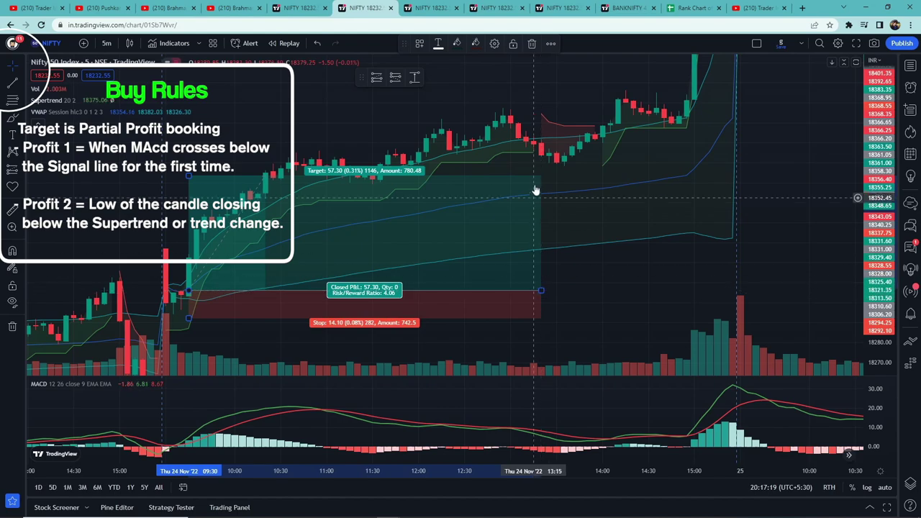
drag(188, 175, 188, 154)
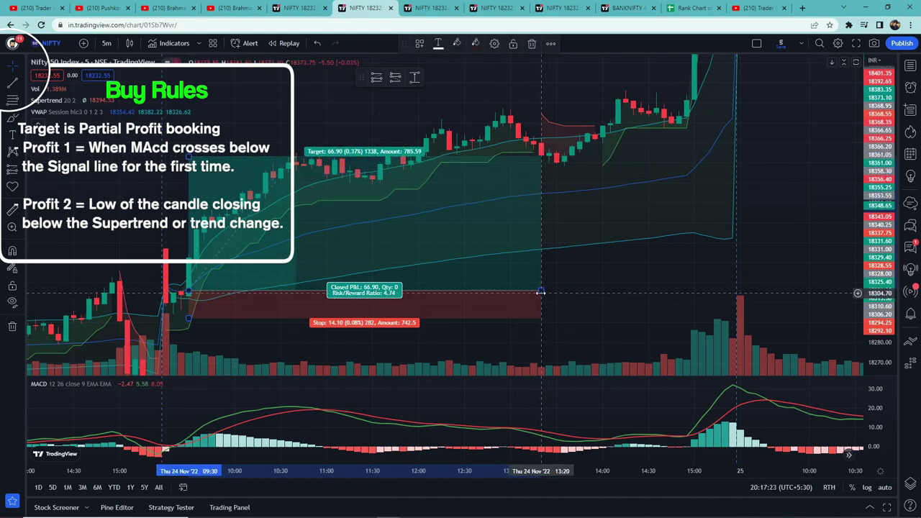
drag(541, 291, 549, 291)
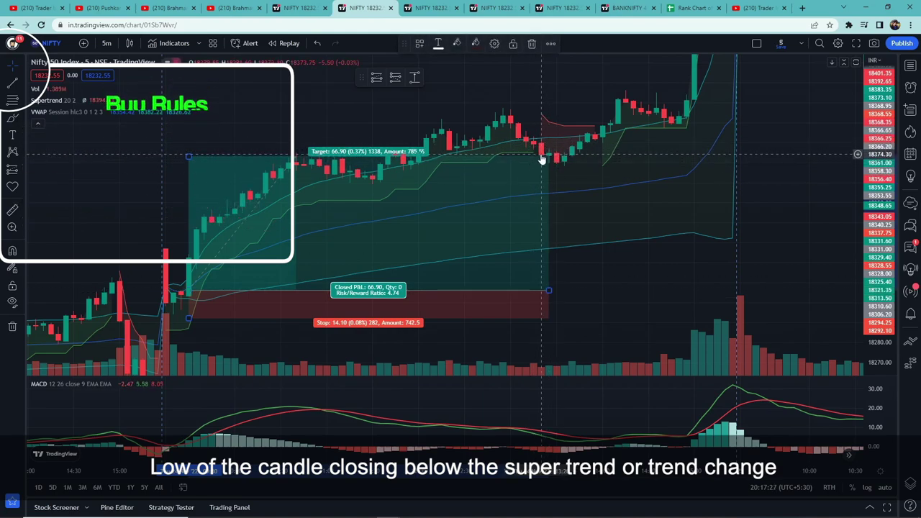
click(604, 207)
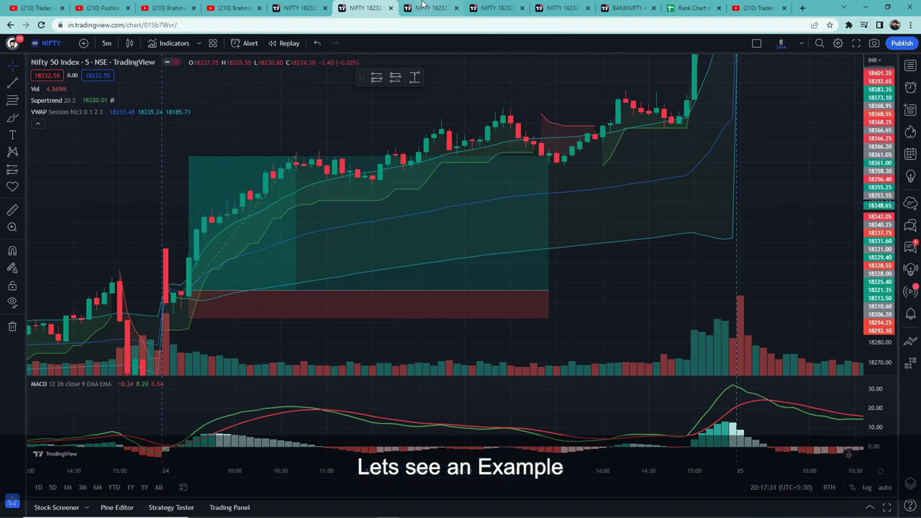
- On the 7 Dec 2022 chart, place a long position from the 09:50 candle to 10:45 with entry 18649.40 and stop 18625.90
click(429, 8)
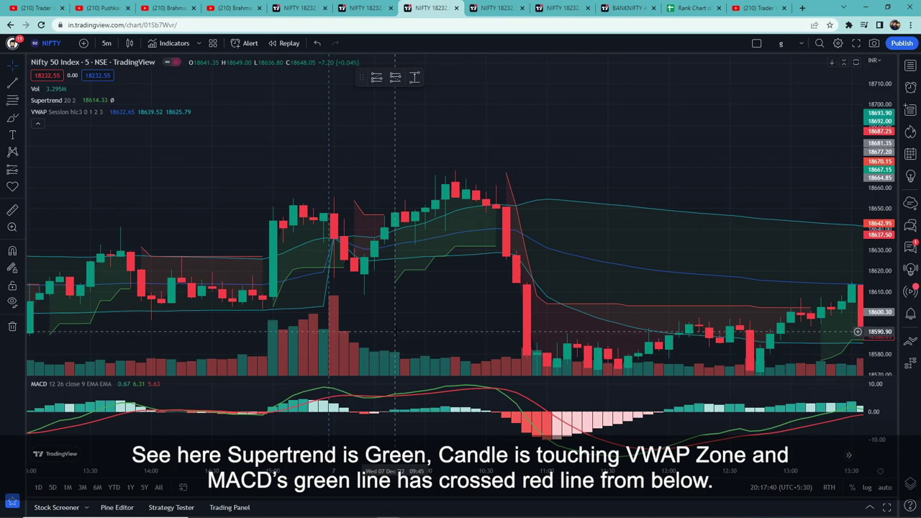
click(405, 211)
drag(405, 211, 265, 204)
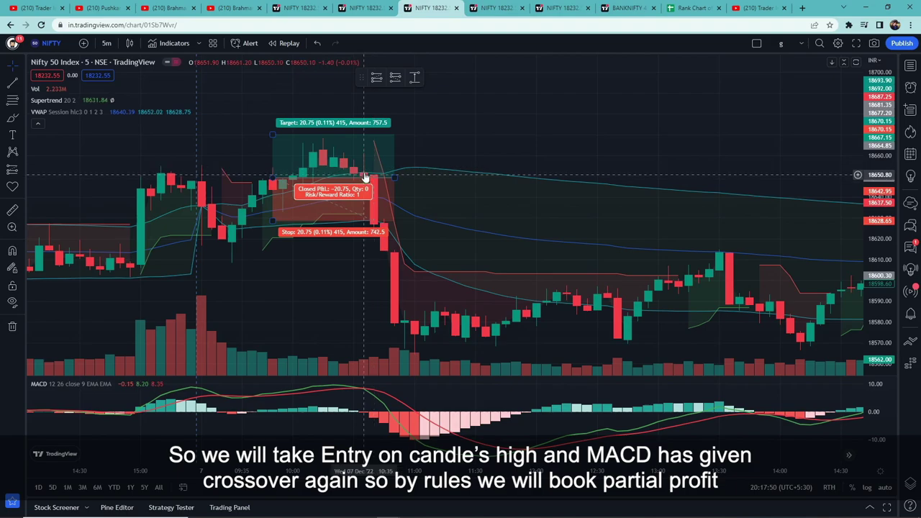
drag(394, 176, 365, 175)
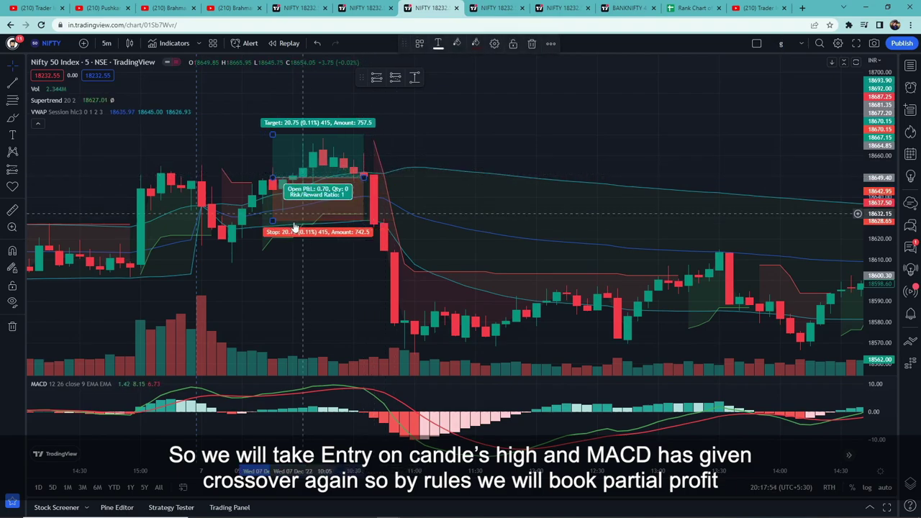
drag(271, 221, 273, 227)
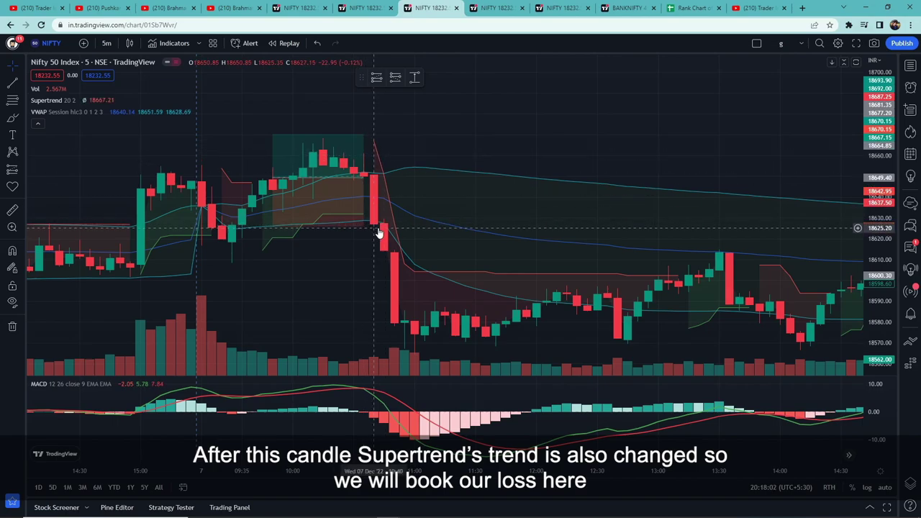
drag(364, 178, 383, 178)
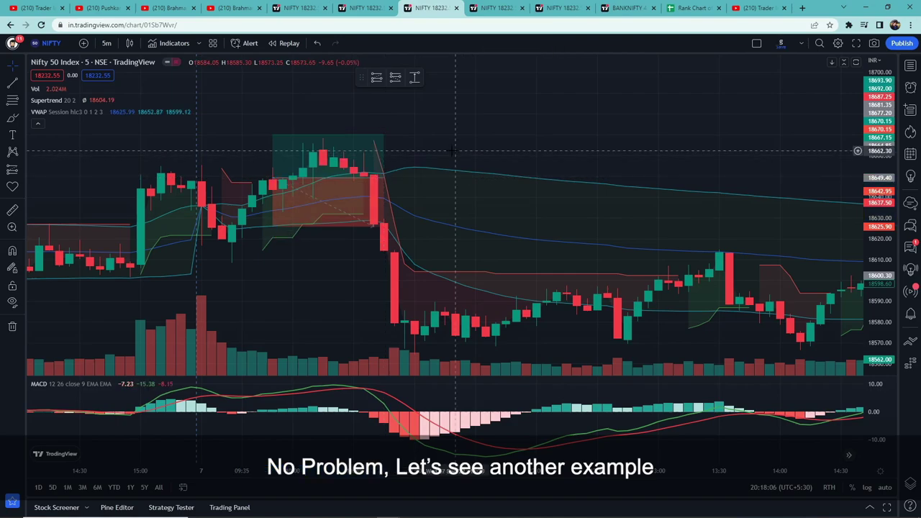
- On the 29 Nov 2022 chart, place a long position from the 09:25 candle with entry 18625.15, stop 18598.60 and target 18651.70
click(489, 6)
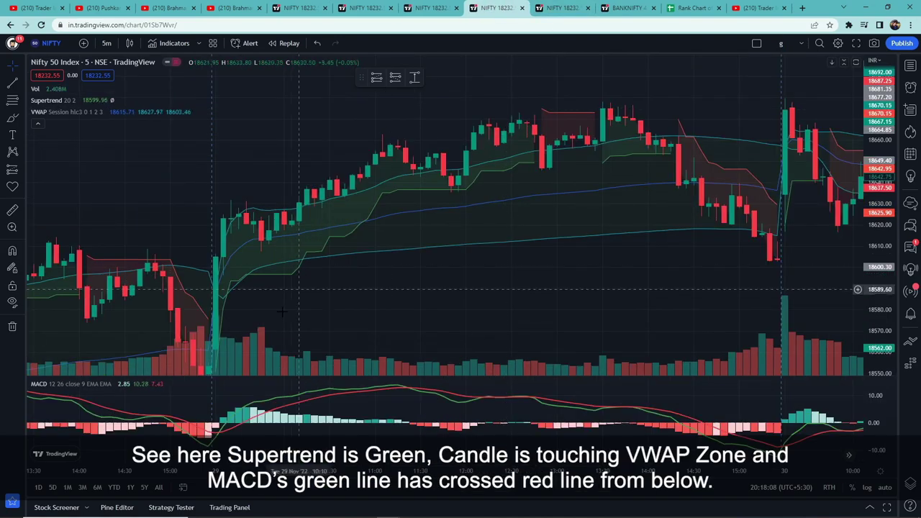
drag(227, 358, 280, 357)
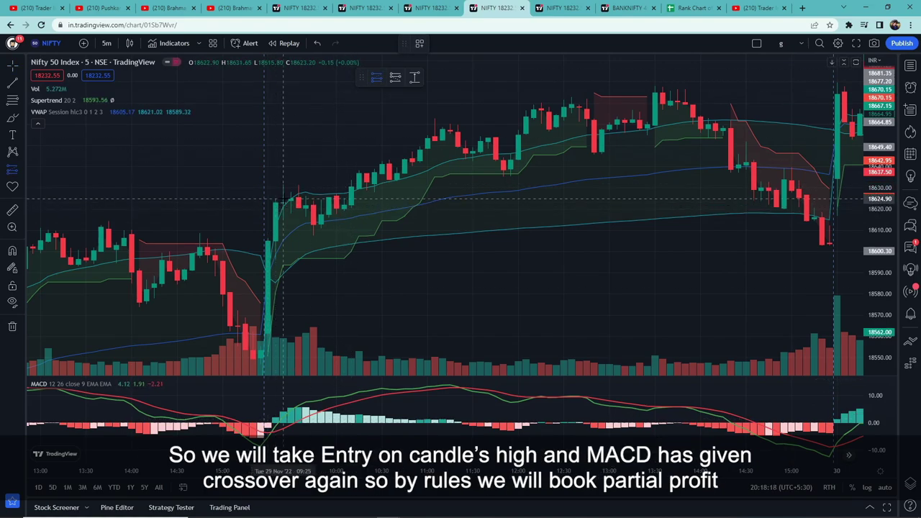
click(283, 198)
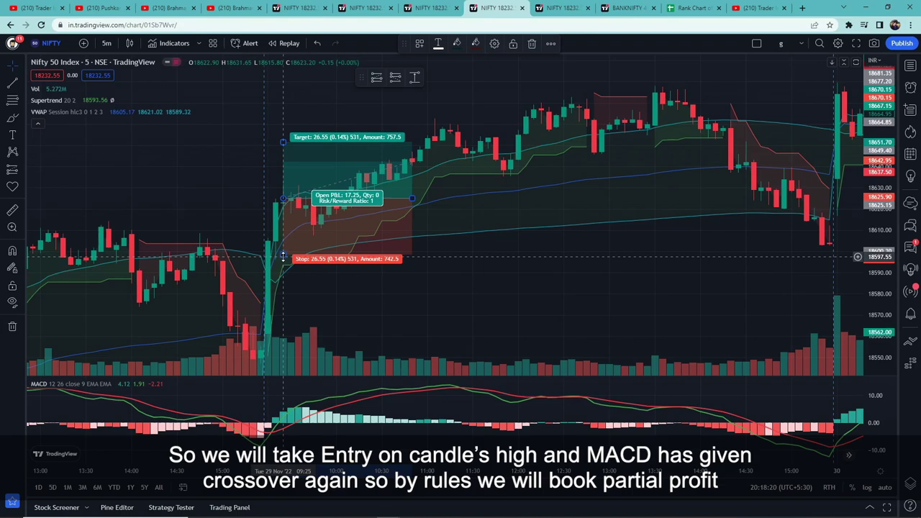
click(507, 280)
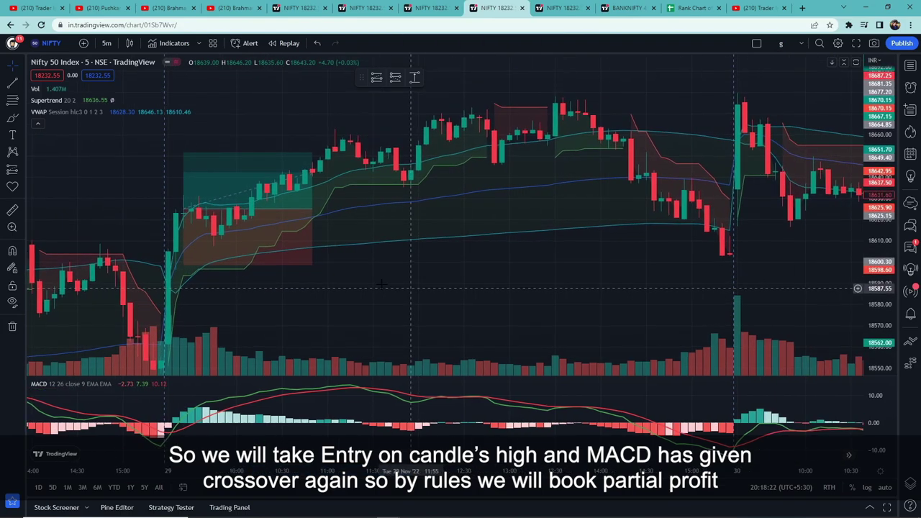
- Set the 29 Nov long position's target to 18646.60 and extend the position to the 12:50 candle
mouse_move(300, 202)
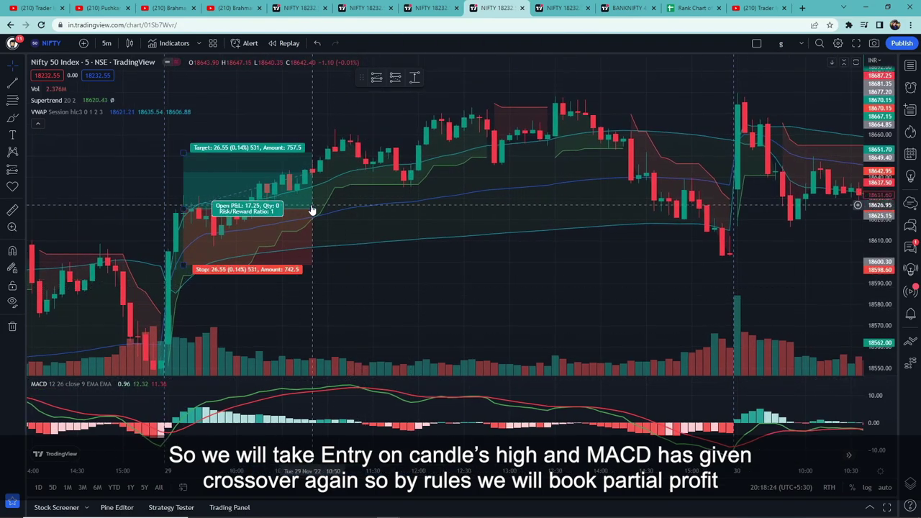
drag(312, 206, 365, 209)
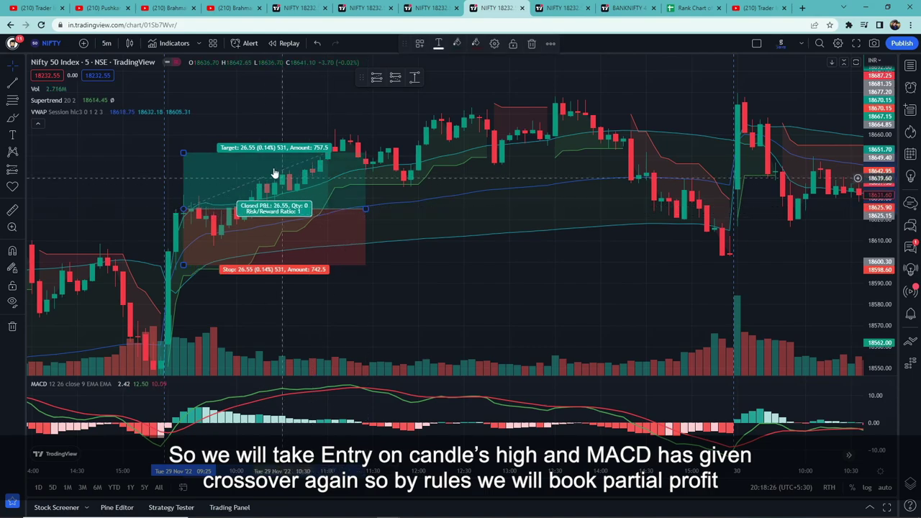
drag(183, 153, 183, 164)
drag(367, 208, 495, 206)
click(507, 220)
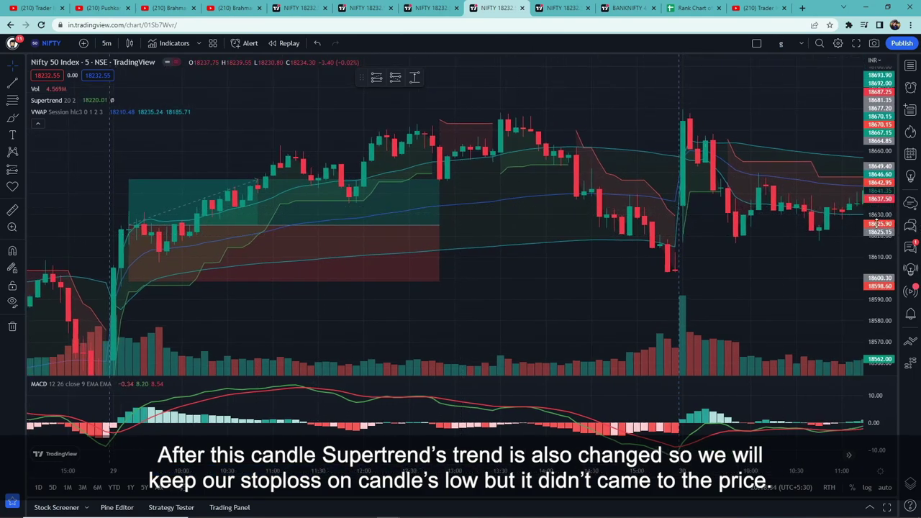
- Place a horizontal exit line at 18645.50, lower it to 18636.80, and extend the 29 Nov long position to the 14:35 candle
click(464, 159)
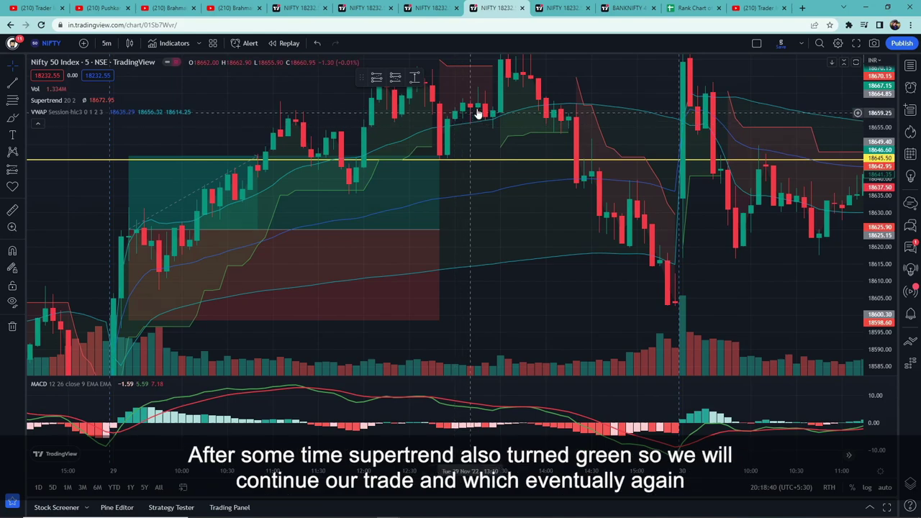
drag(448, 154, 428, 183)
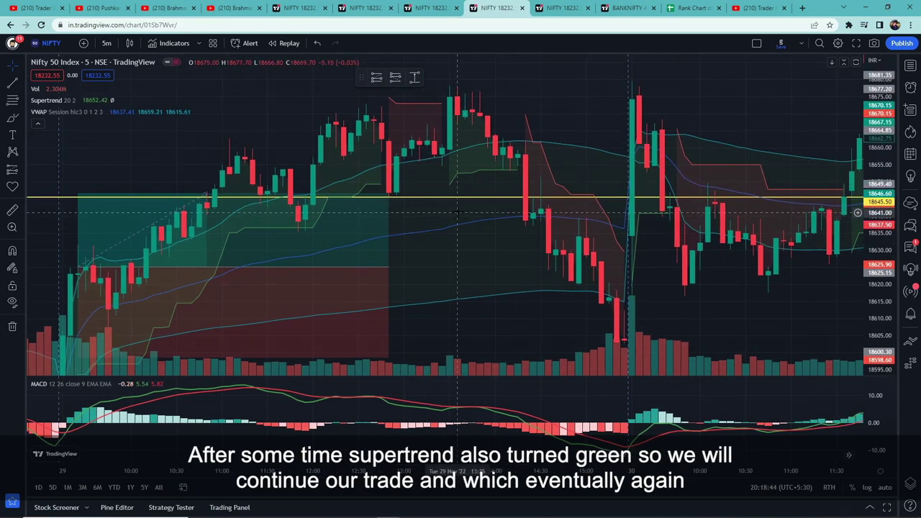
drag(457, 212, 410, 186)
drag(443, 156, 461, 232)
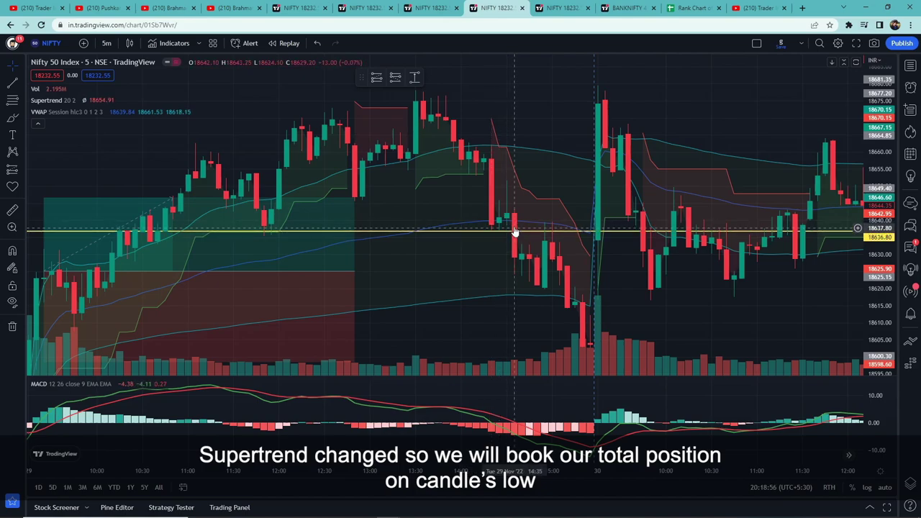
drag(353, 270, 514, 270)
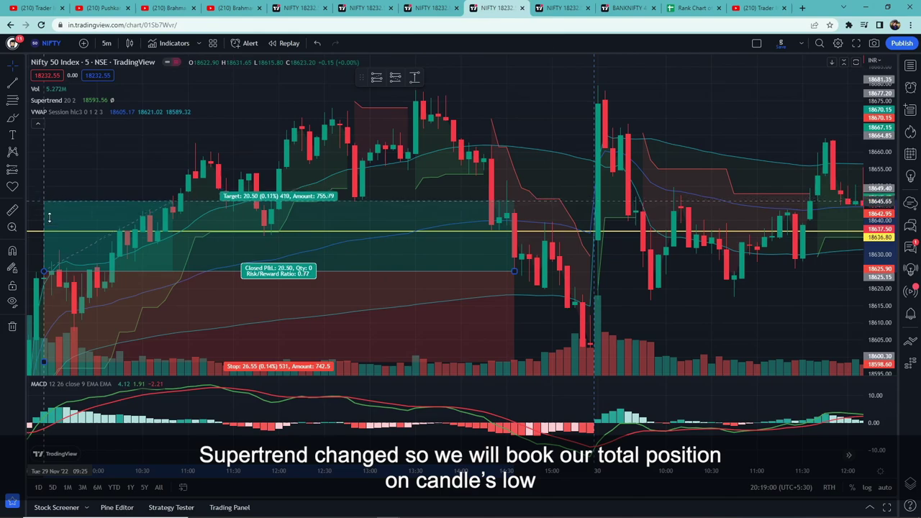
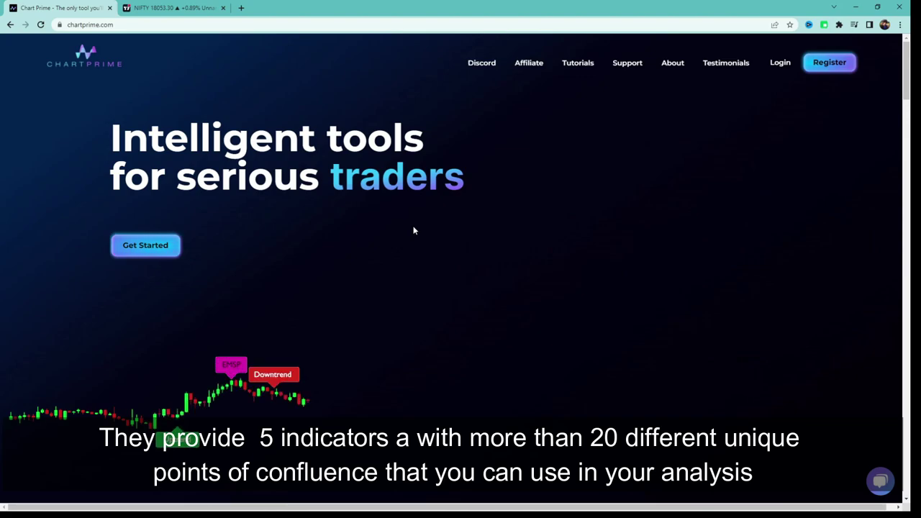
- Skim the Chart Prime home page around its labelled sample chart
scroll(352, 274, down, 1)
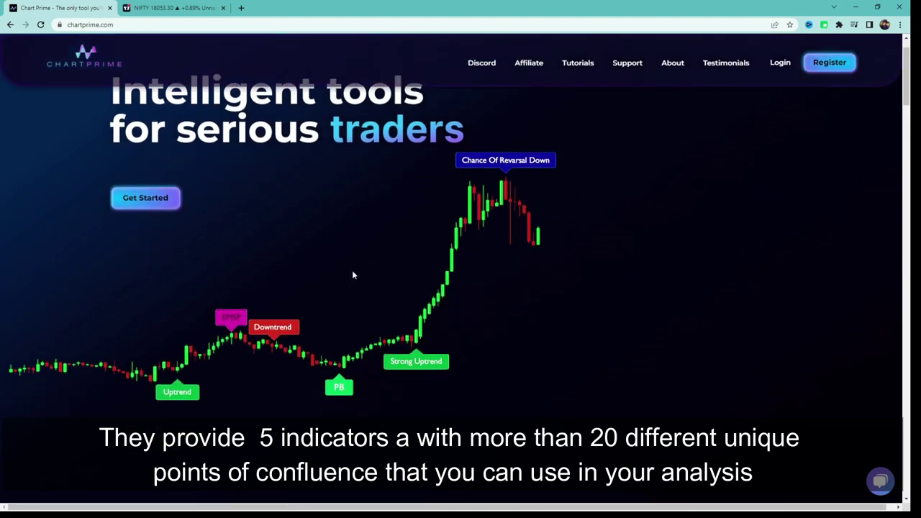
scroll(352, 273, up, 1)
scroll(351, 273, down, 2)
scroll(353, 269, up, 3)
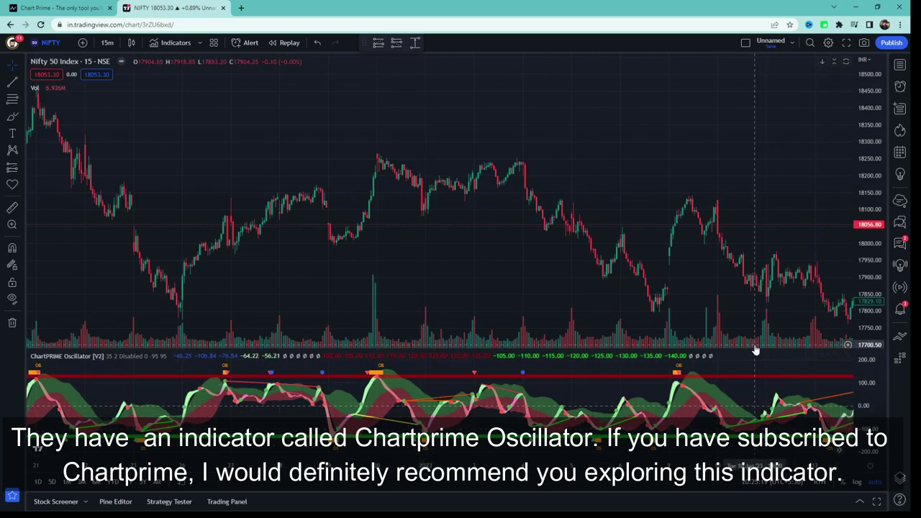
- On the 15-minute NIFTY chart, enlarge the ChartPRIME Oscillator pane and stretch the price scale so the recent candles fit
drag(755, 350, 574, 279)
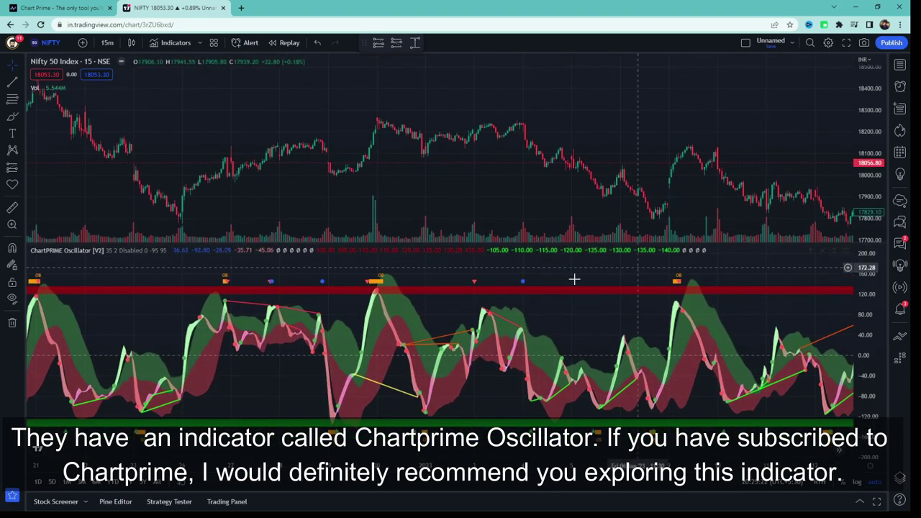
drag(868, 165, 869, 141)
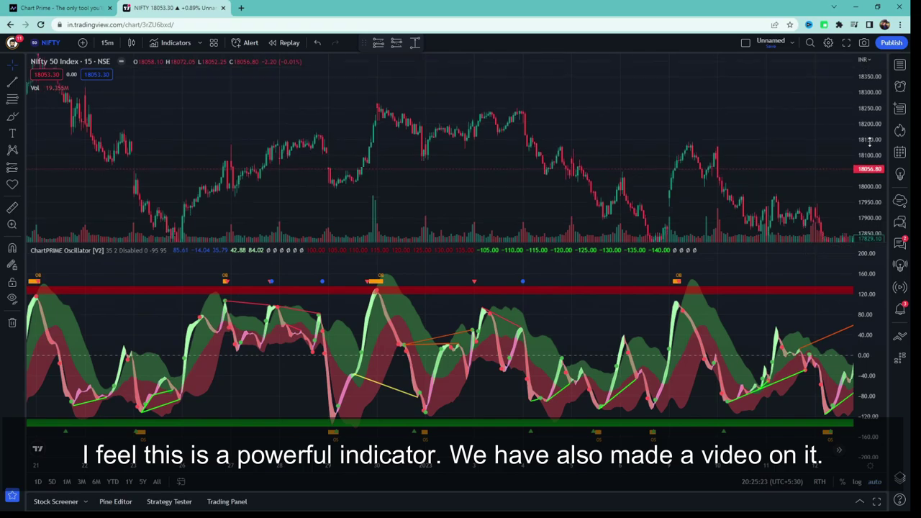
drag(477, 204, 441, 158)
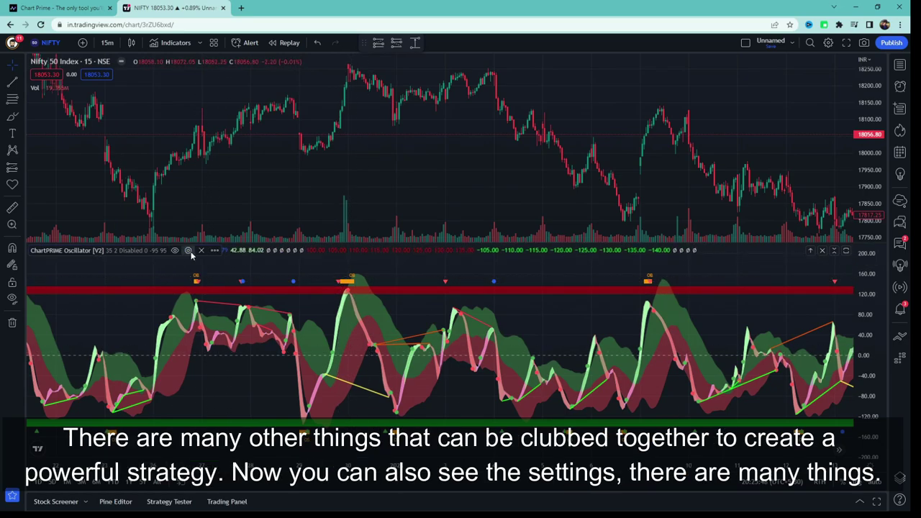
- Inspect the ChartPRIME Oscillator [V2] input and style settings, close them, and return to the Chart Prime website
click(190, 252)
scroll(437, 305, down, 3)
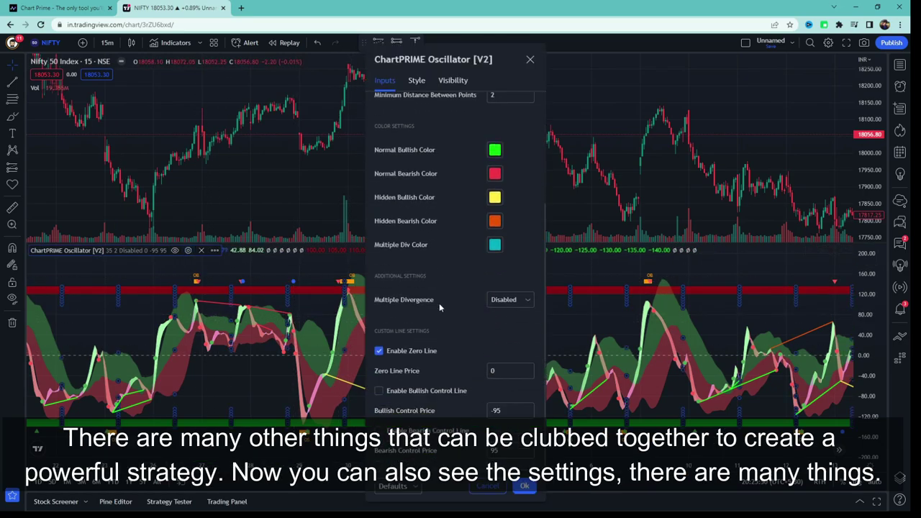
scroll(438, 303, up, 3)
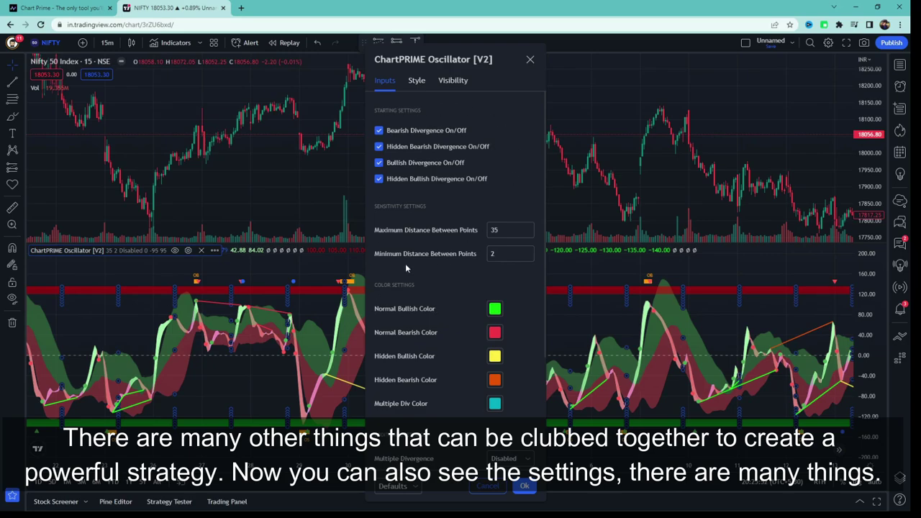
scroll(461, 215, down, 3)
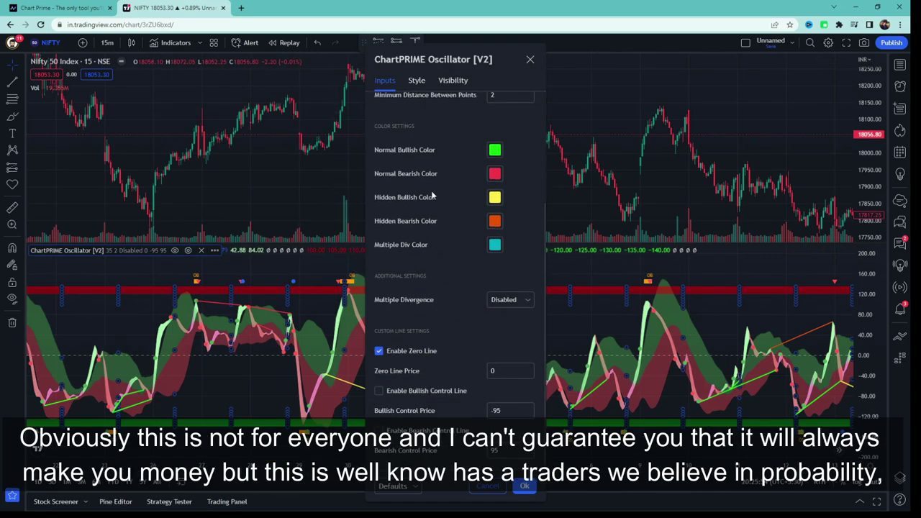
scroll(439, 180, up, 3)
click(417, 80)
scroll(448, 209, down, 4)
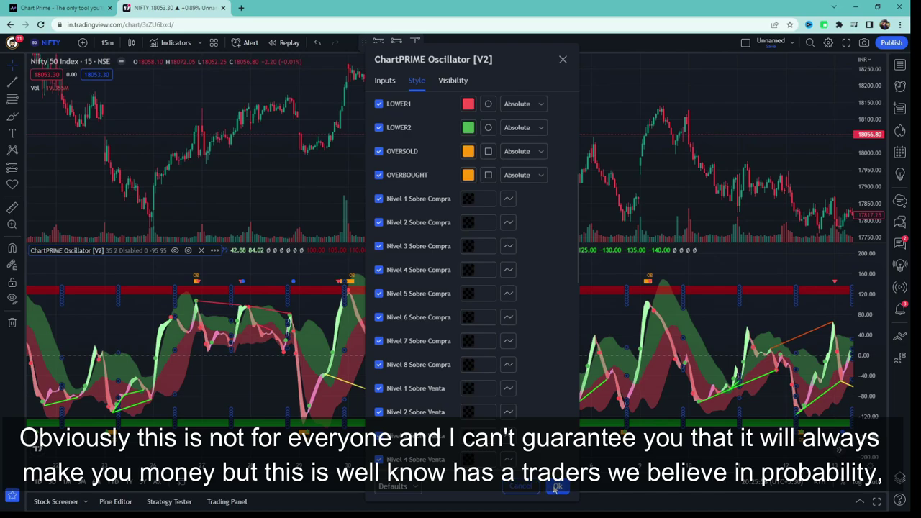
click(557, 486)
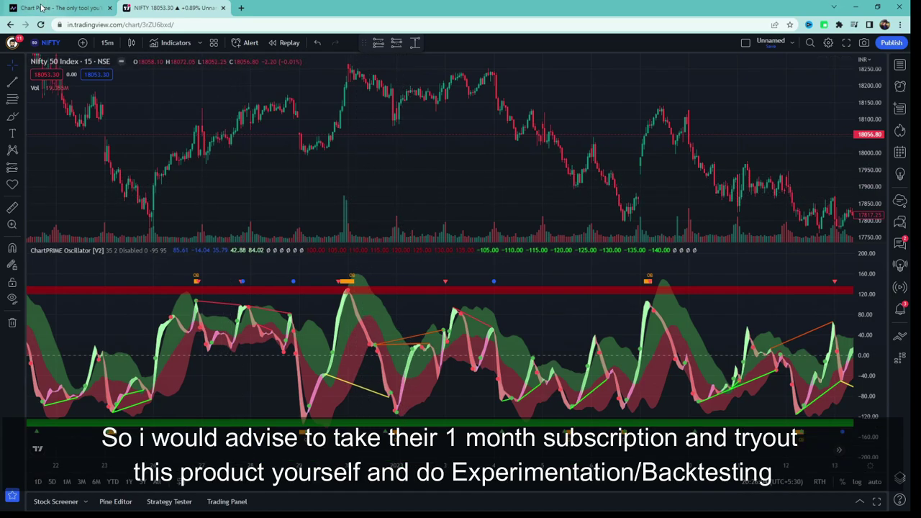
click(100, 8)
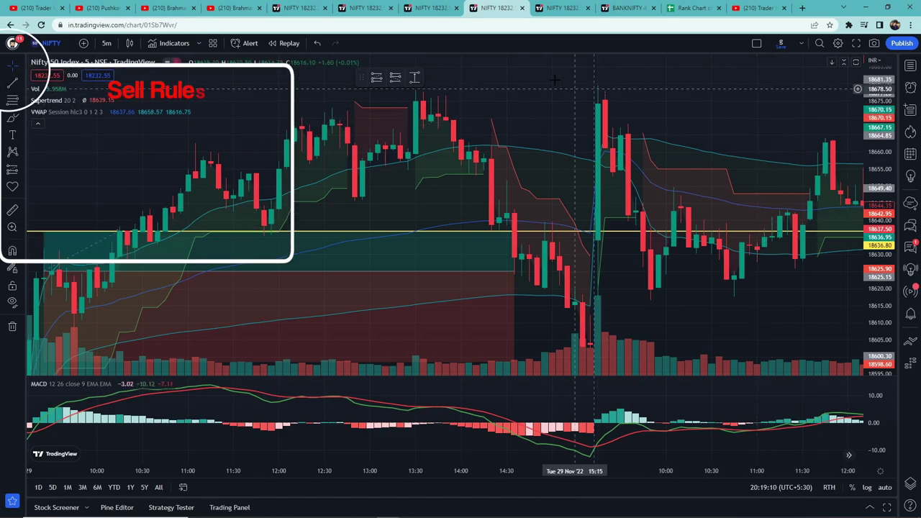
- On the 9 Dec 2022 chart, place a short position from the 09:55 candle with entry 18615.60, stop 18666.50 and target 18564.70
click(555, 8)
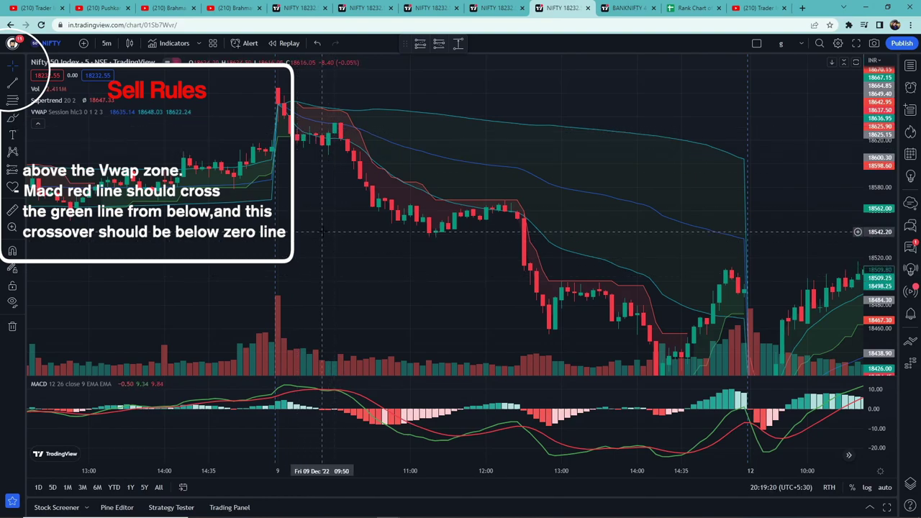
mouse_move(421, 143)
mouse_down()
mouse_move(227, 211)
mouse_move(320, 281)
mouse_up()
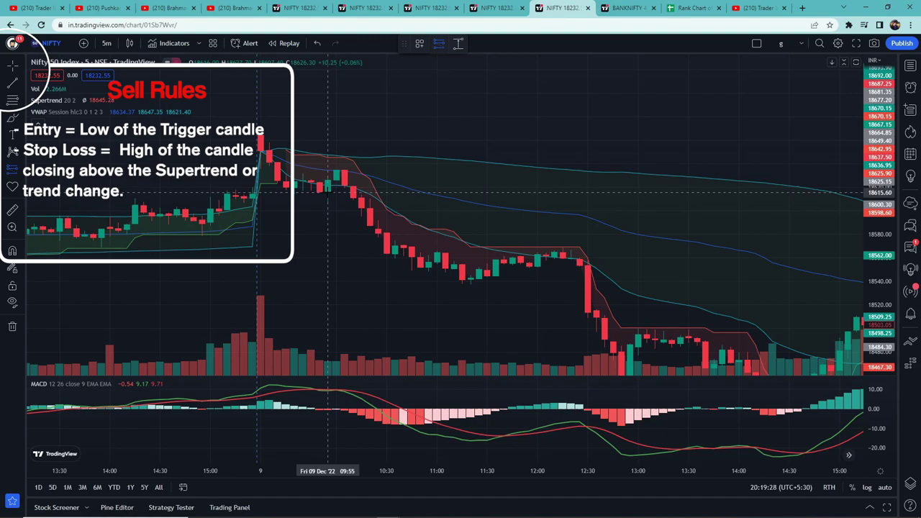
click(328, 190)
- Mark the exit level near the 14:40 candle on 9 Dec with a temporary horizontal line, and delete the line
drag(295, 224, 213, 223)
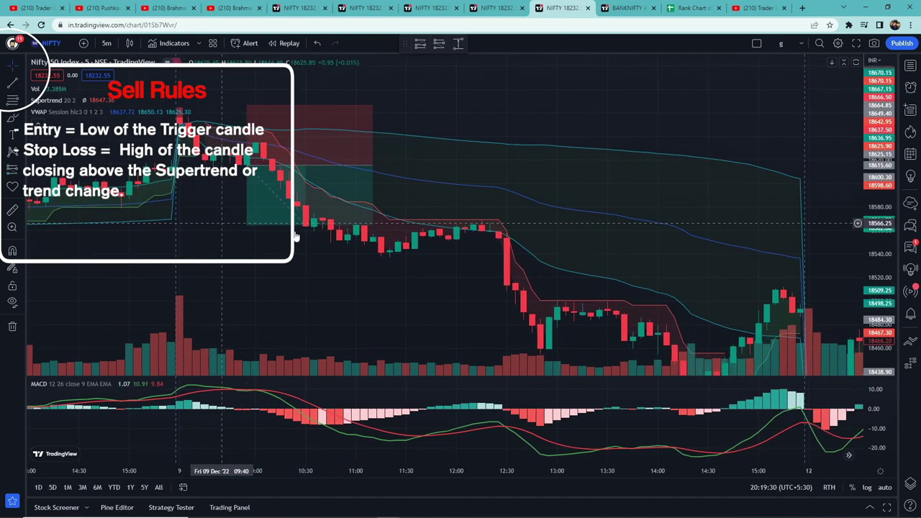
drag(572, 252, 479, 173)
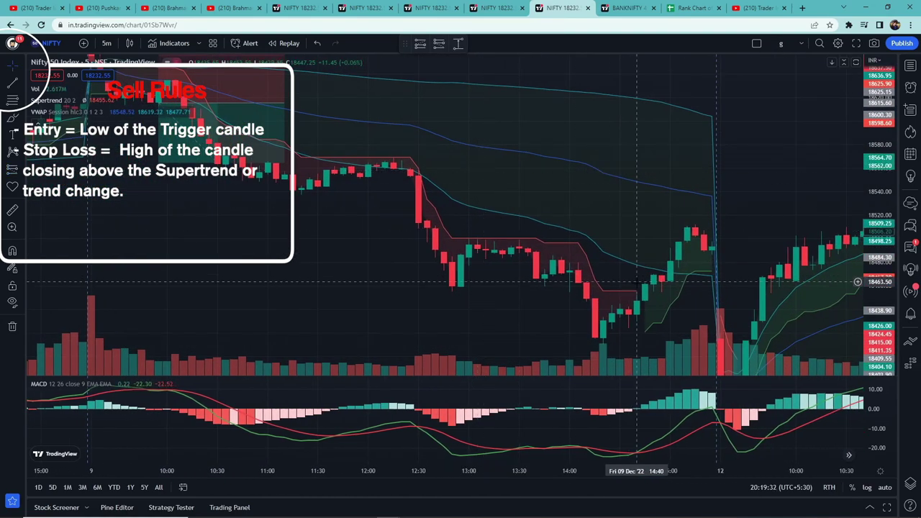
drag(644, 281, 720, 237)
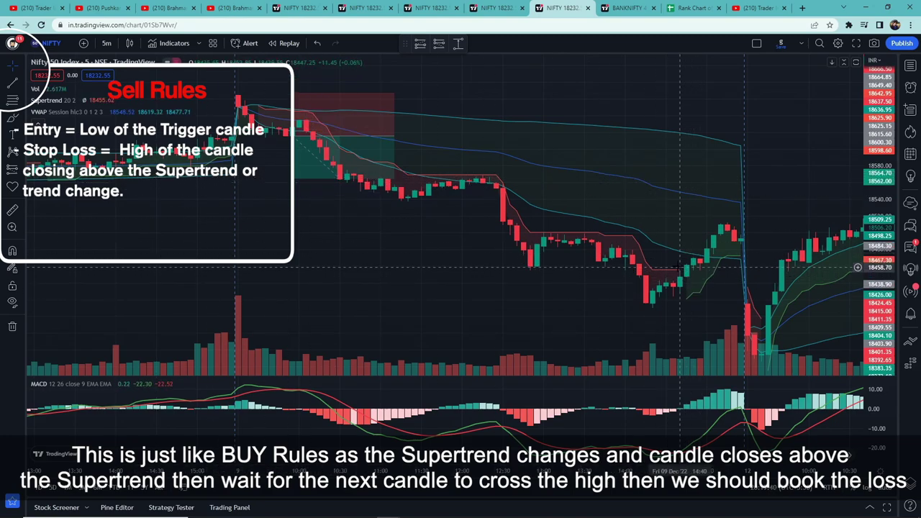
key(alt+h)
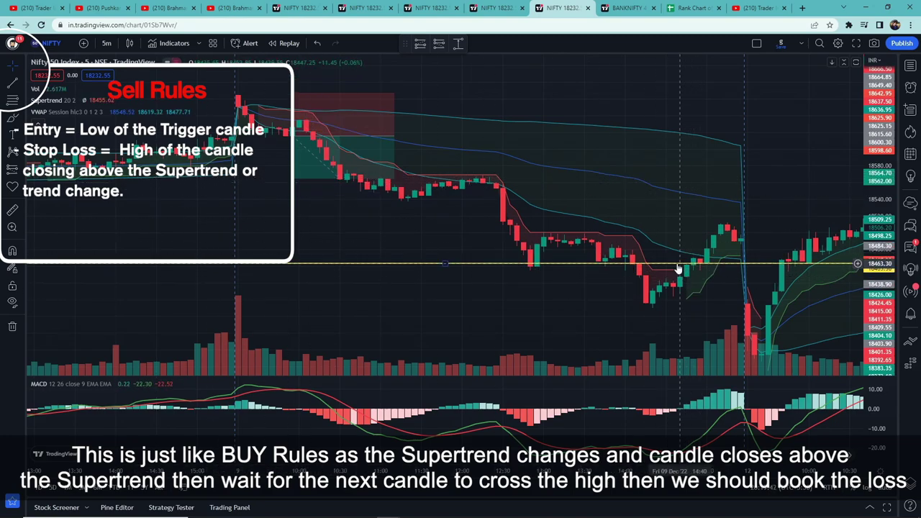
mouse_move(677, 269)
mouse_down()
mouse_move(673, 262)
mouse_move(681, 270)
mouse_up()
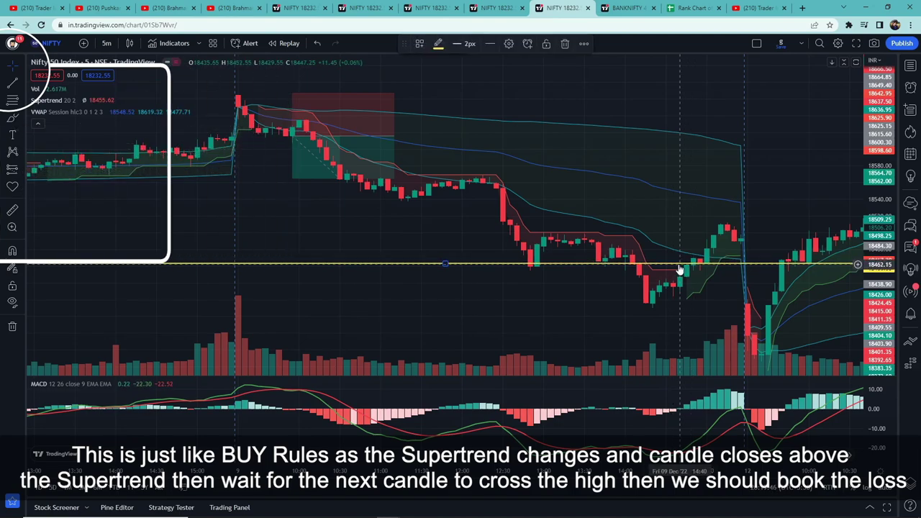
key(Delete)
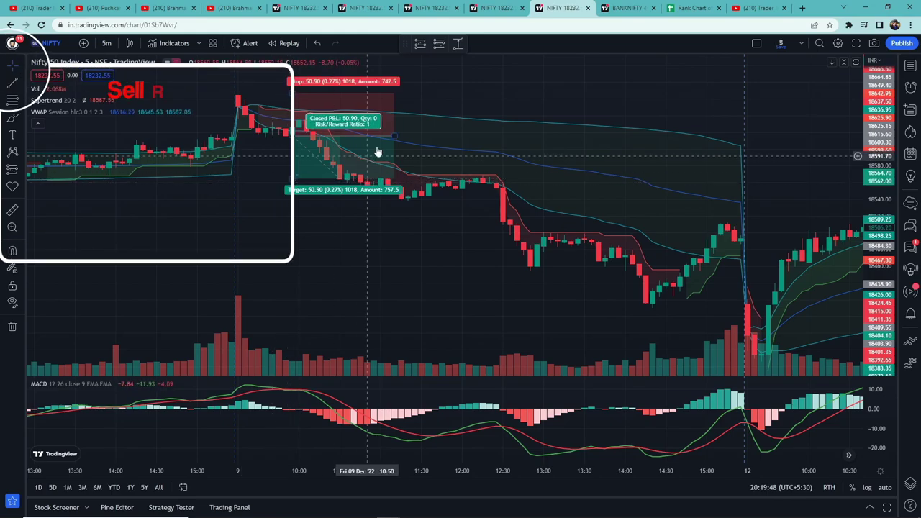
- Set the 9 Dec short position's target to 18561.30 and extend the position to the 14:45 candle
drag(393, 135, 441, 136)
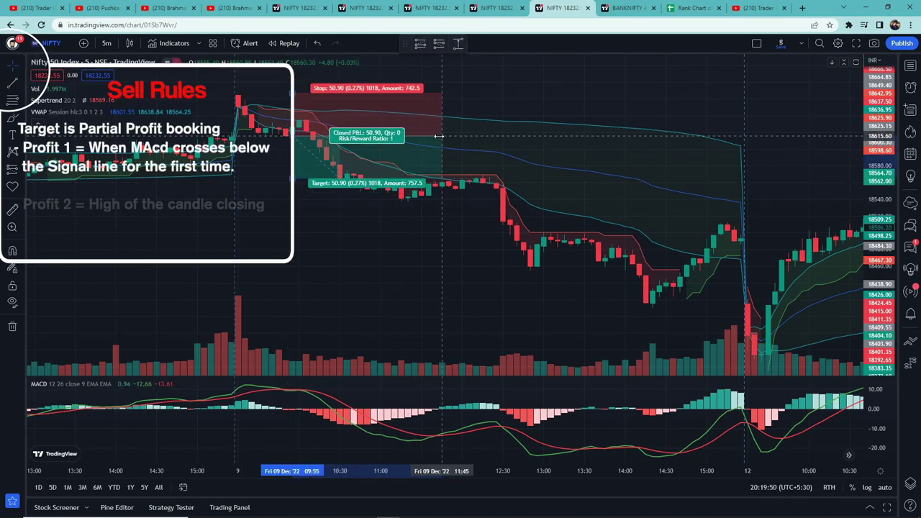
drag(293, 178, 293, 184)
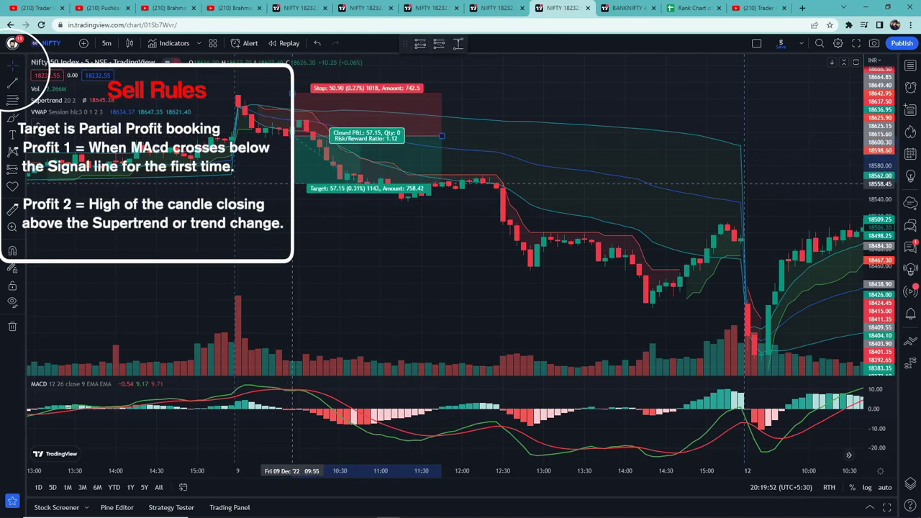
click(442, 185)
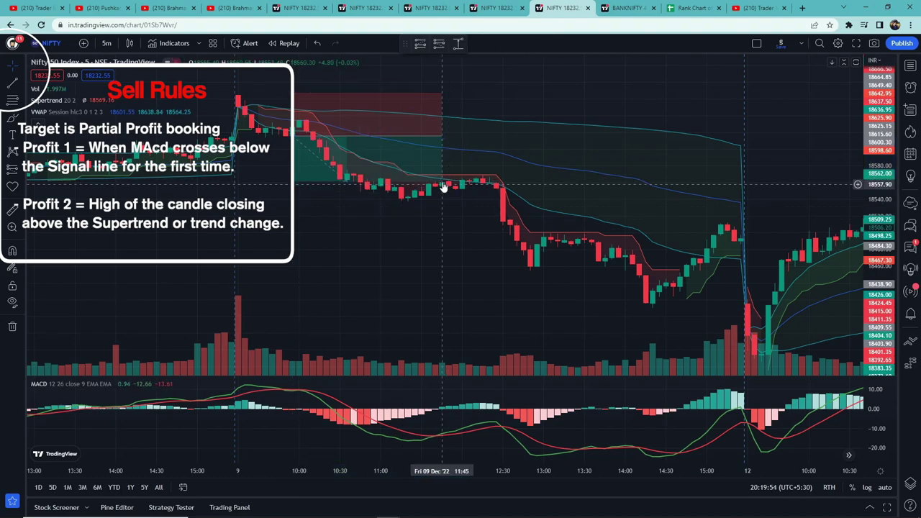
drag(441, 135, 686, 154)
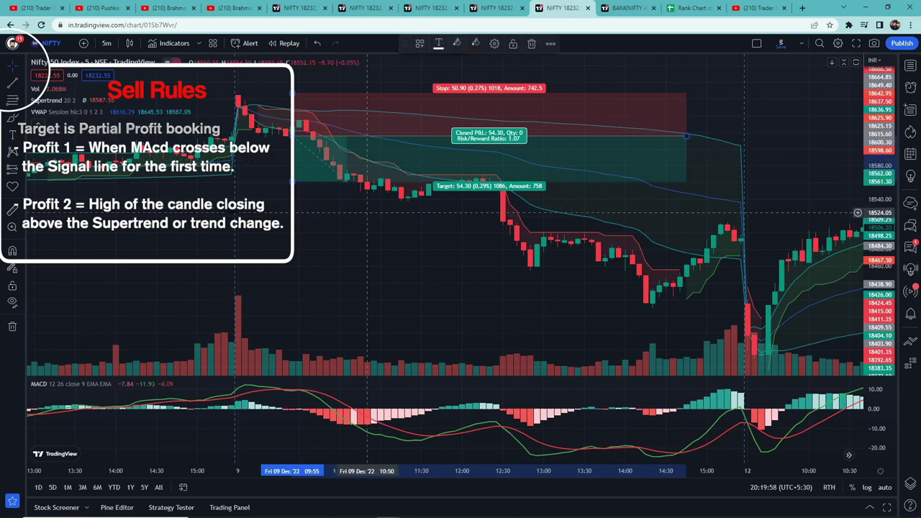
- Set the 9 Dec short position's target to 18462.75
drag(294, 184, 302, 265)
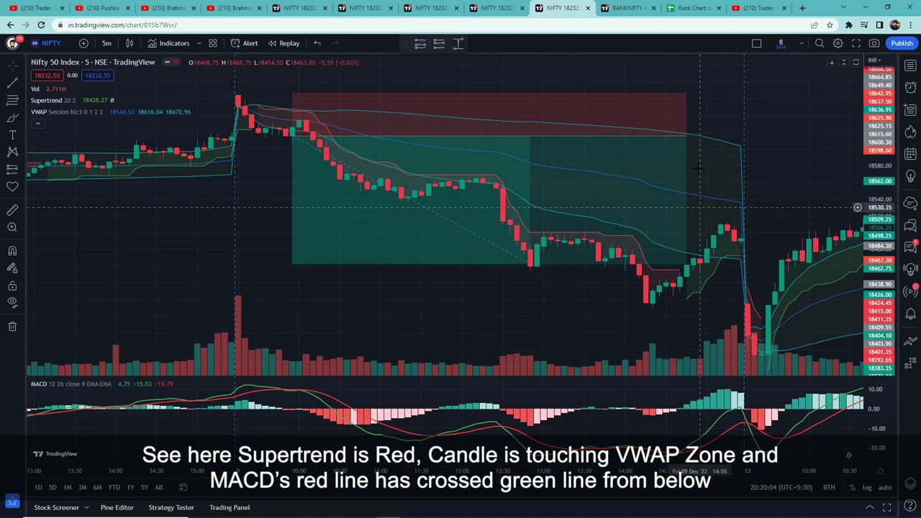
- On the 30 Nov 2022 BANKNIFTY chart, place a short position from the 10:10 candle with entry 43097.85, stop 43224.85 and target 42970.85
click(626, 8)
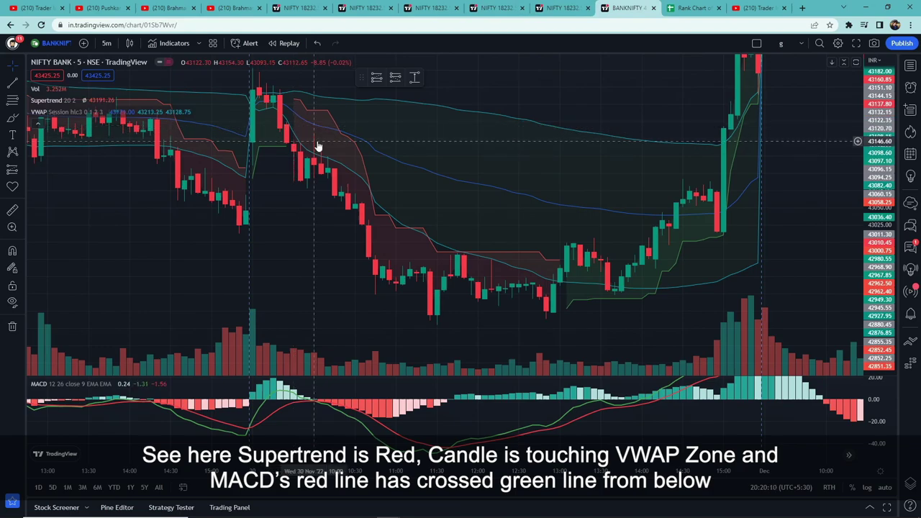
scroll(302, 216, up, 2)
scroll(272, 374, up, 2)
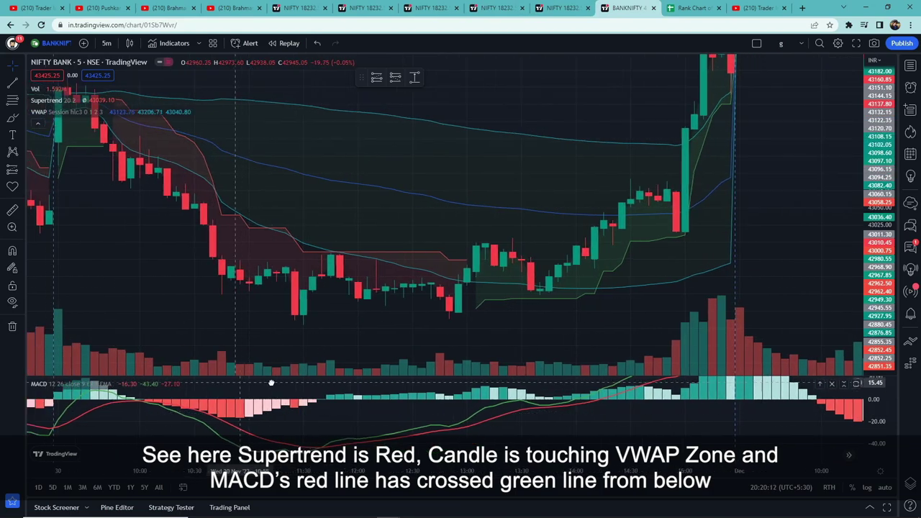
scroll(271, 382, left, 5)
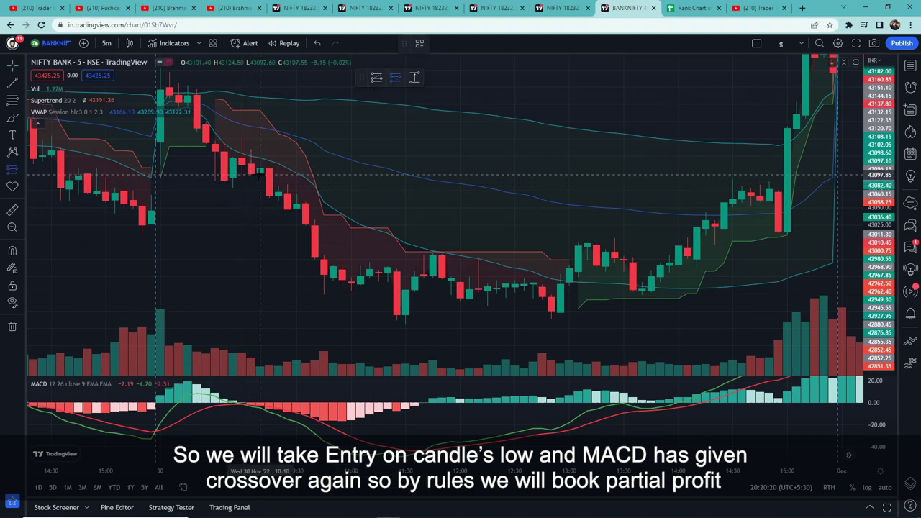
click(260, 174)
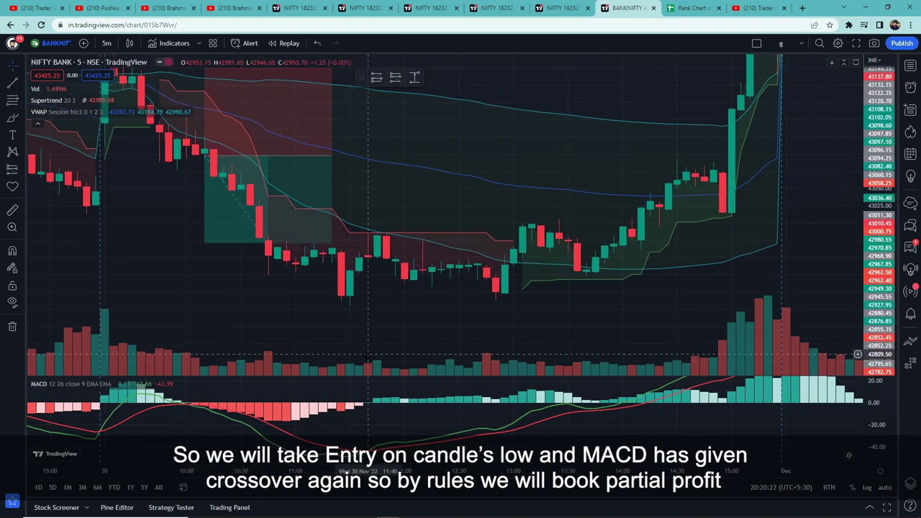
- Set the 30 Nov BANKNIFTY short position's target to 42998.95 and extend the position to about 13:25
mouse_move(328, 155)
mouse_down()
mouse_move(362, 155)
mouse_move(375, 167)
mouse_move(523, 167)
mouse_up()
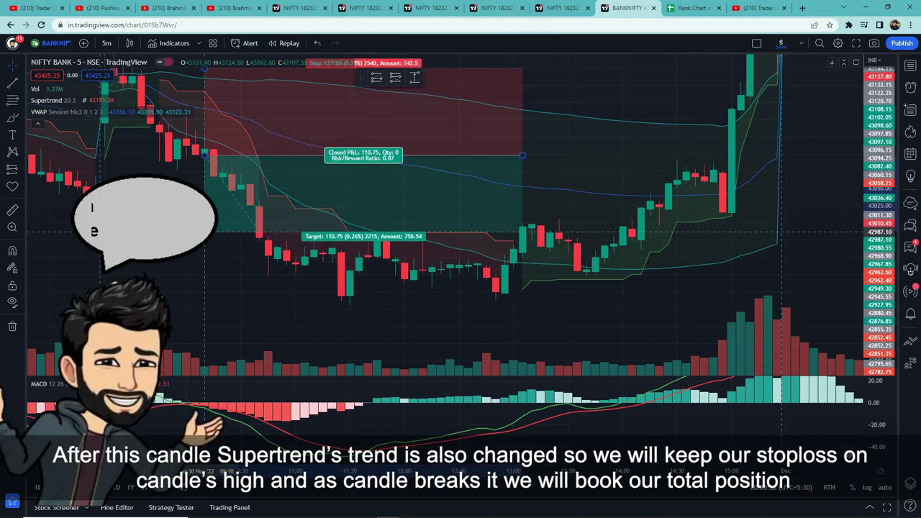
drag(204, 243, 204, 223)
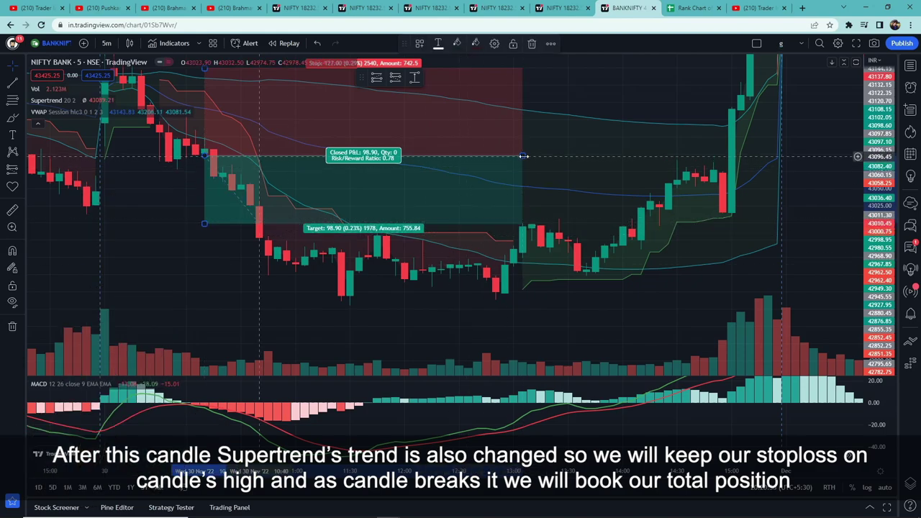
drag(523, 156, 559, 155)
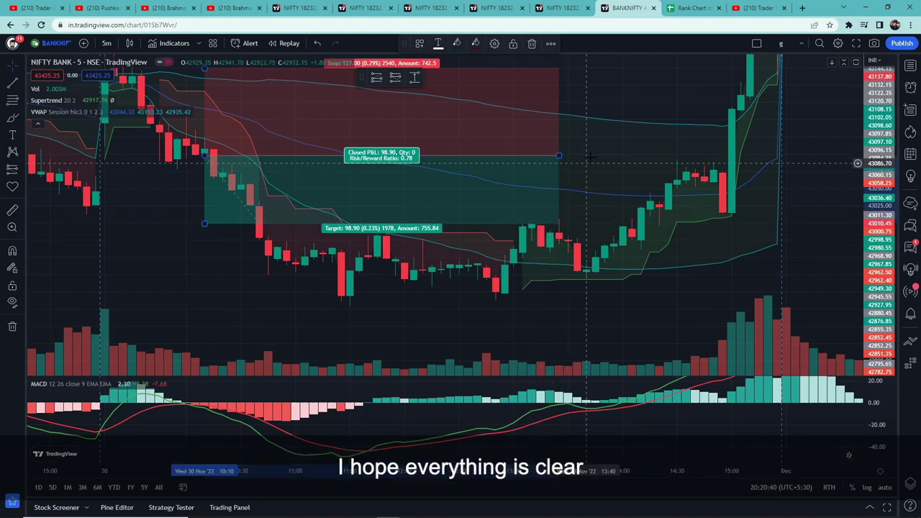
drag(589, 157, 612, 207)
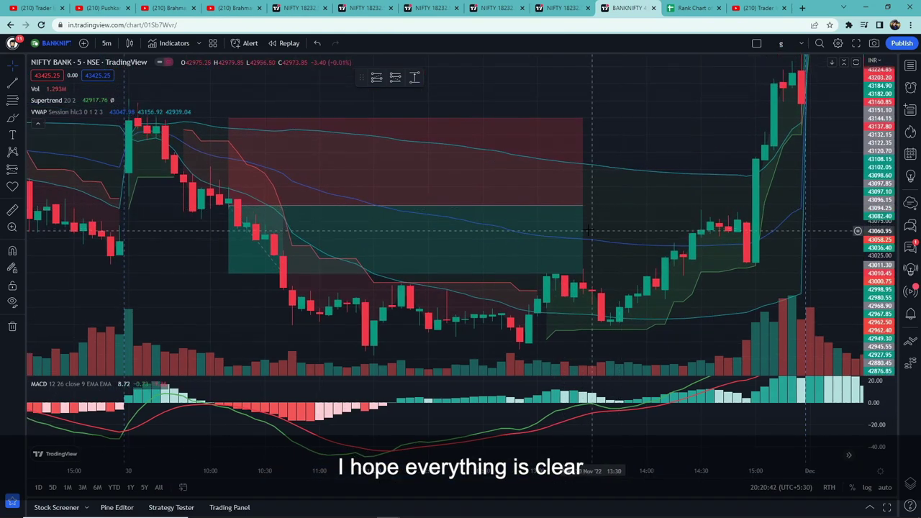
- Switch to Excel and review the summary figures and equity curve of the Brahmastra strategy's backtest sheet
click(234, 7)
click(171, 7)
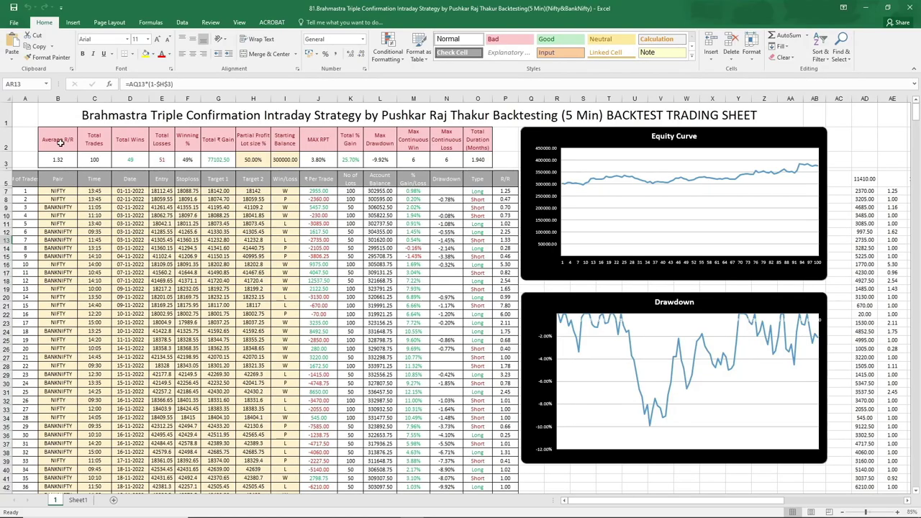
key(ctrl+Home)
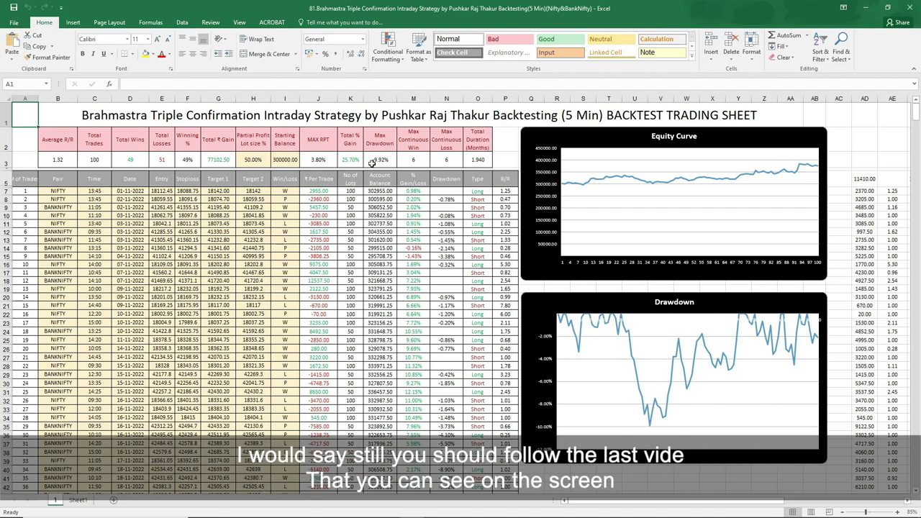
- Return to the browser and show the earlier Brahmastra test video, the Pushkar Raj Thakur channel and the Trader Insights channel
click(865, 7)
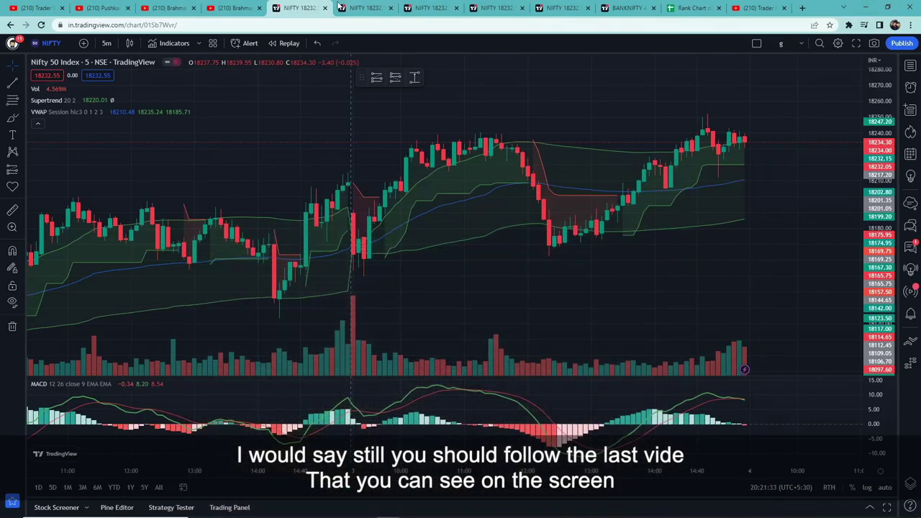
click(230, 7)
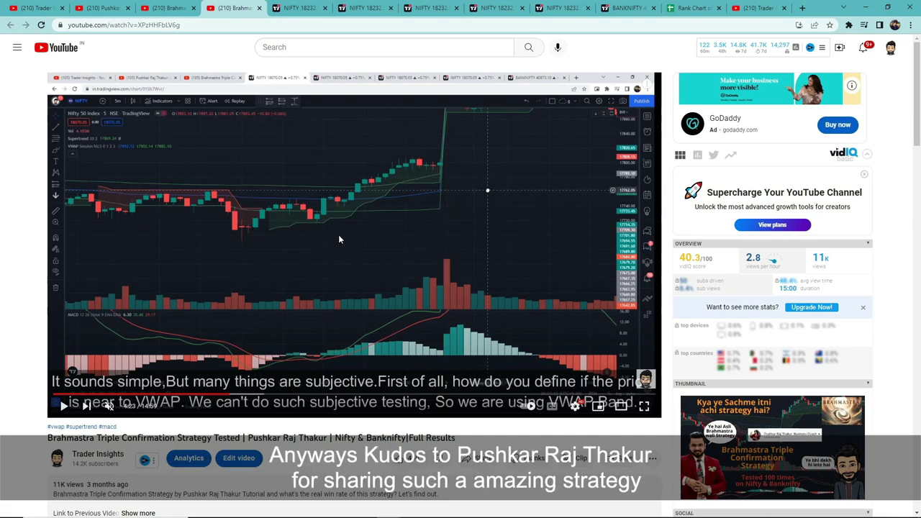
click(104, 8)
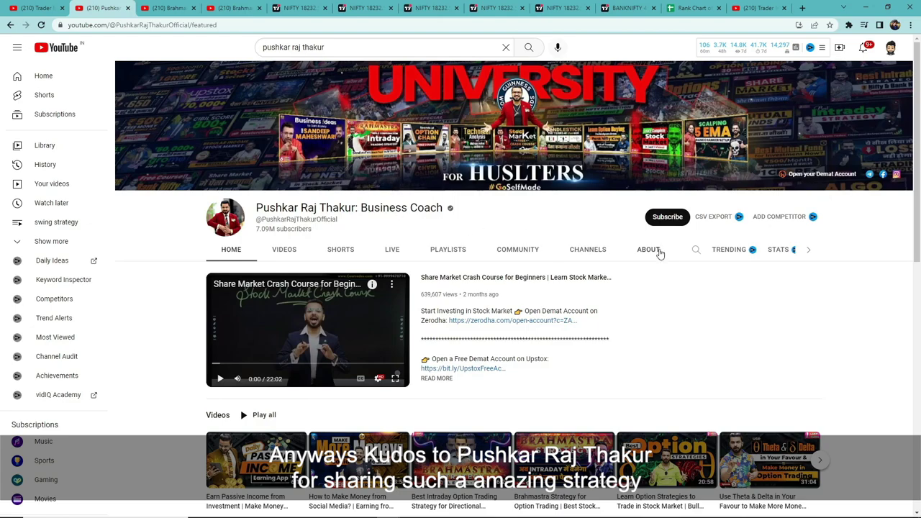
click(36, 8)
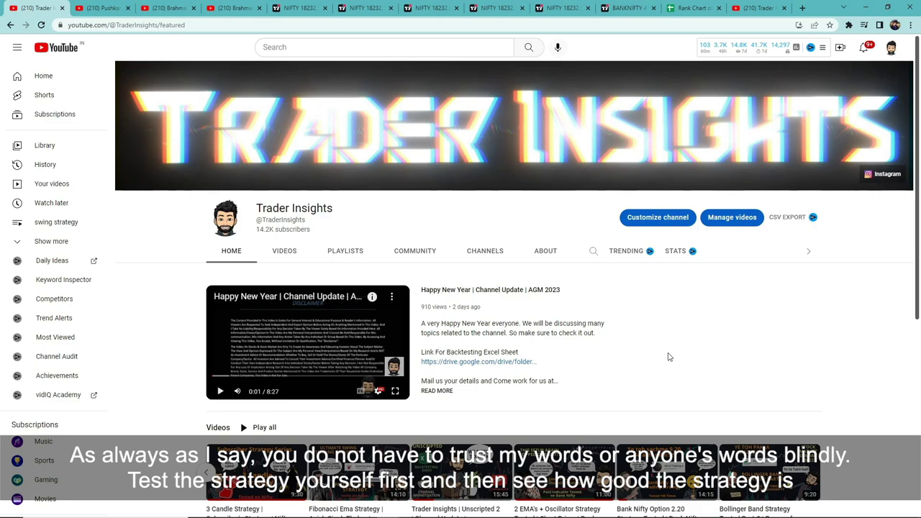
- Open the Rank Chart of Strategy spreadsheet and highlight row 21, the newly tested Brahmastra Triple Confirmation Strategy
click(691, 8)
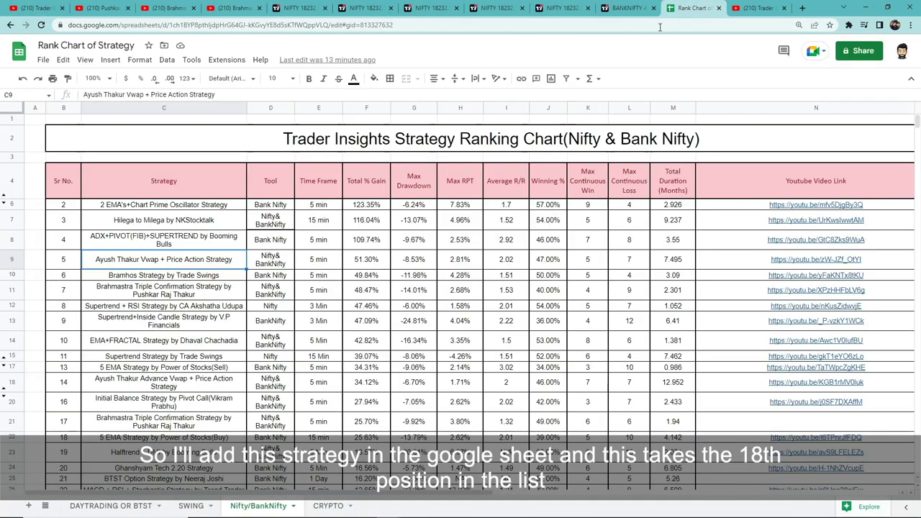
click(10, 421)
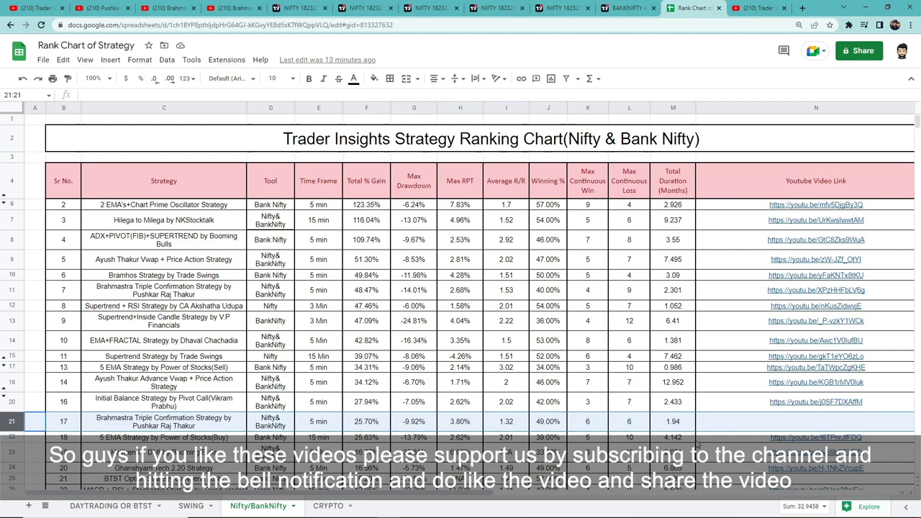
- Show the Trader Insights channel again, and bring up its Unscripted 2 video about the backtesting sheet
click(36, 8)
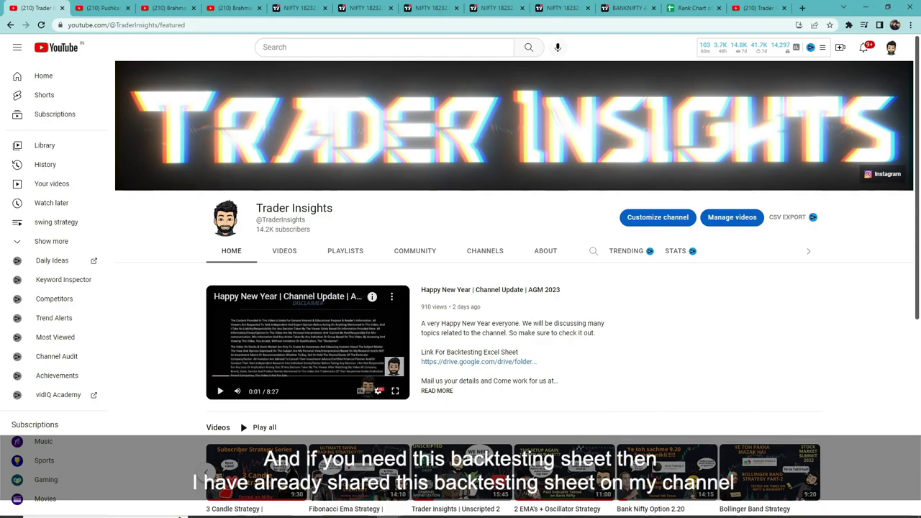
click(410, 508)
click(405, 508)
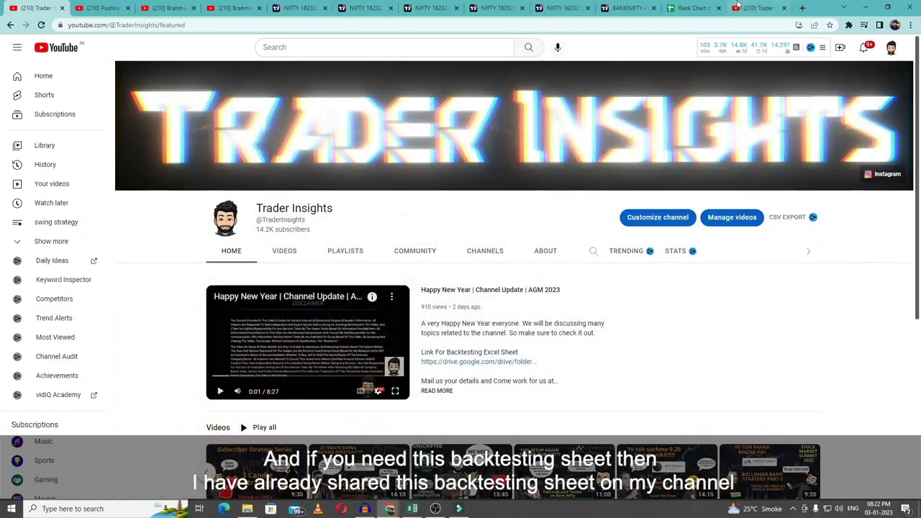
click(288, 323)
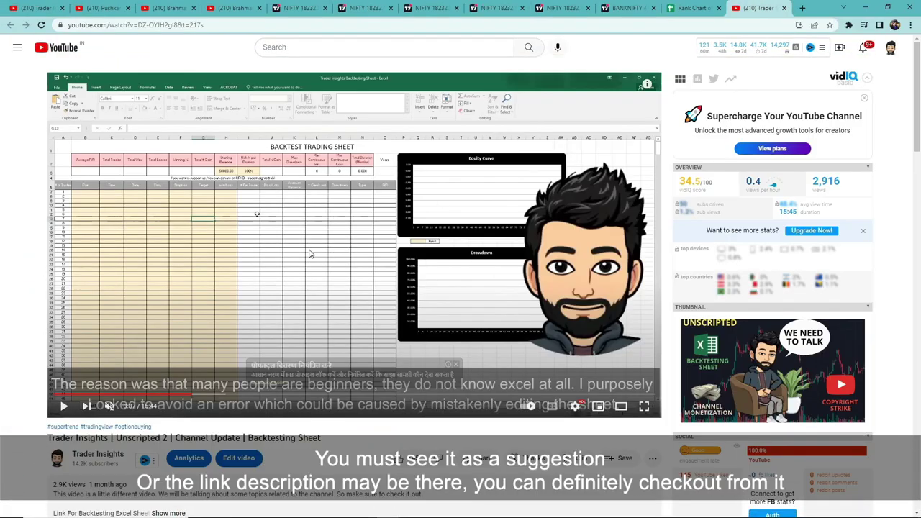